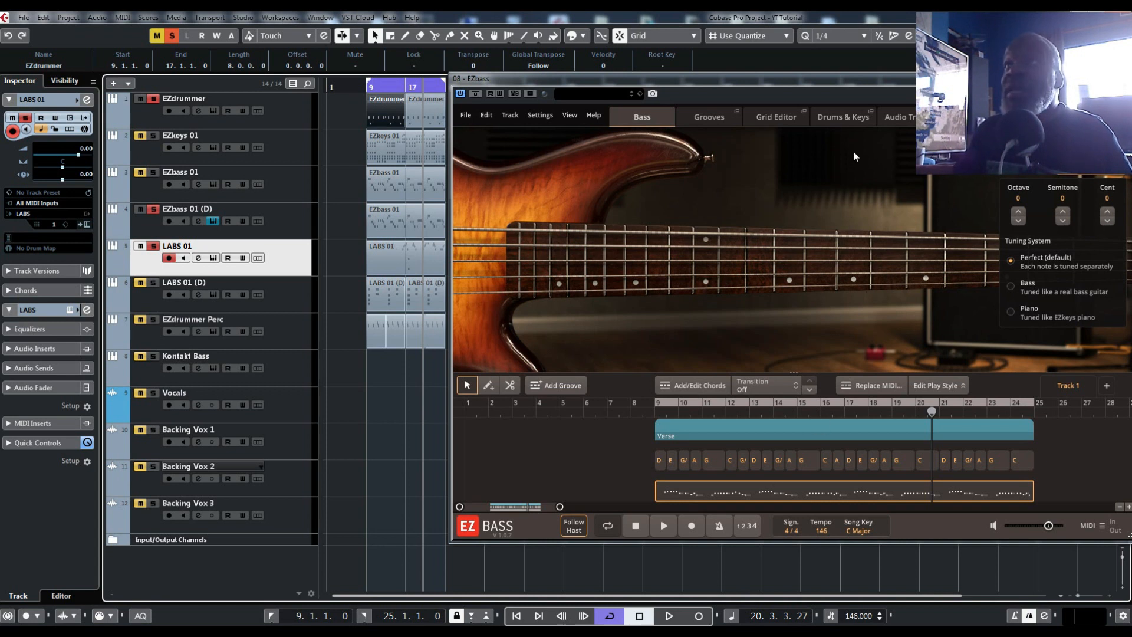
{"action": "left_click_drag", "start_coordinate": [833, 80], "coordinate": [738, 79]}
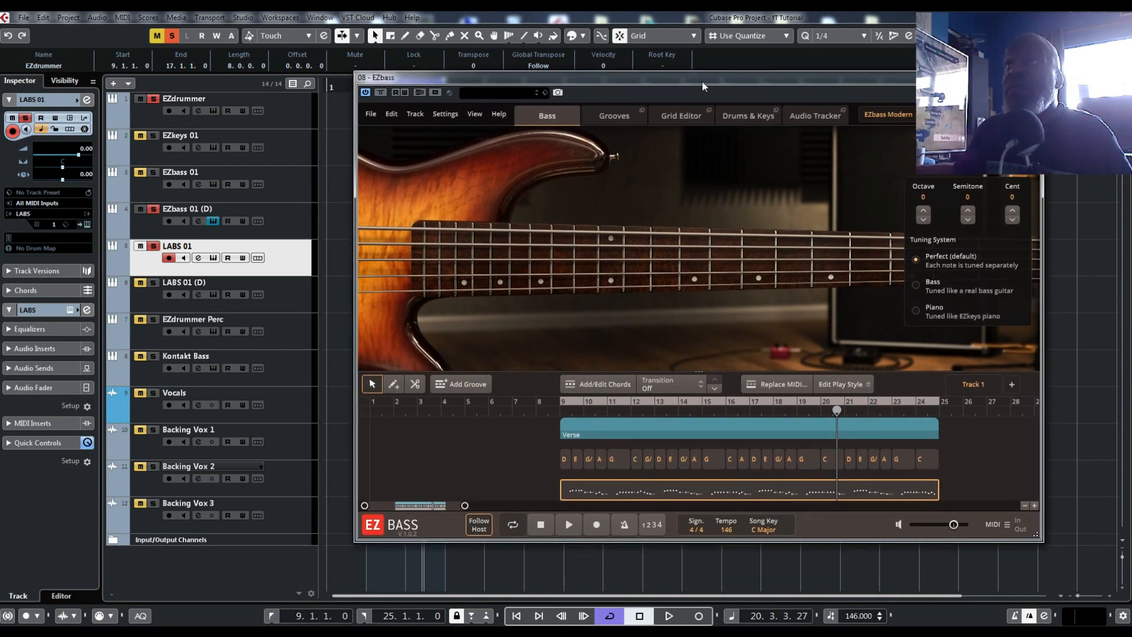
{"action": "left_click_drag", "start_coordinate": [698, 82], "coordinate": [793, 88]}
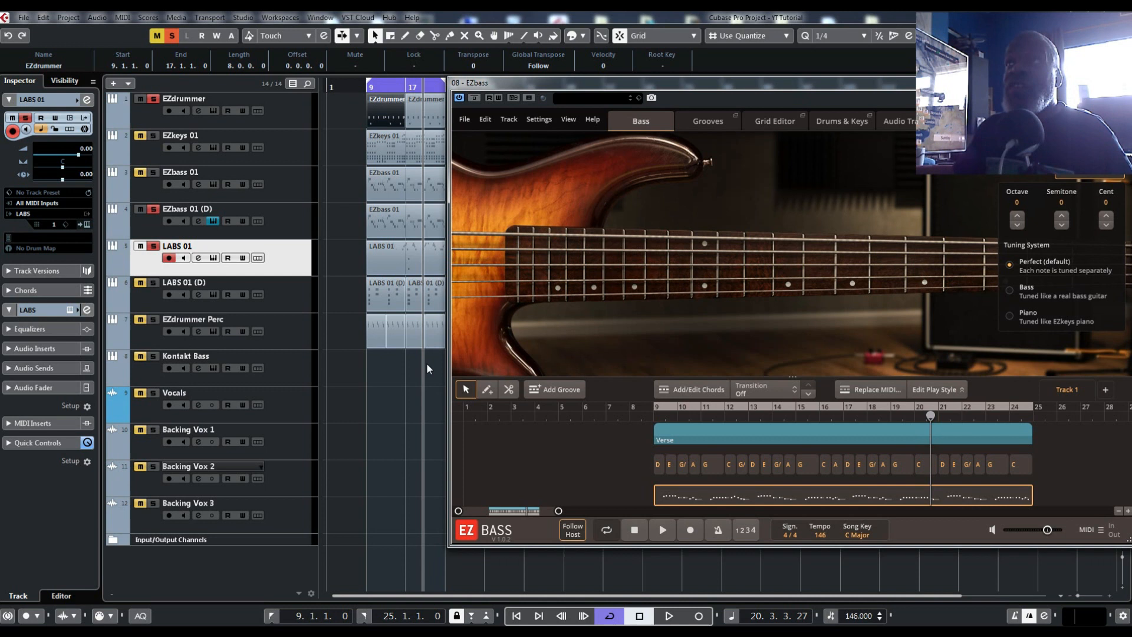
{"action": "left_click", "coordinate": [610, 221]}
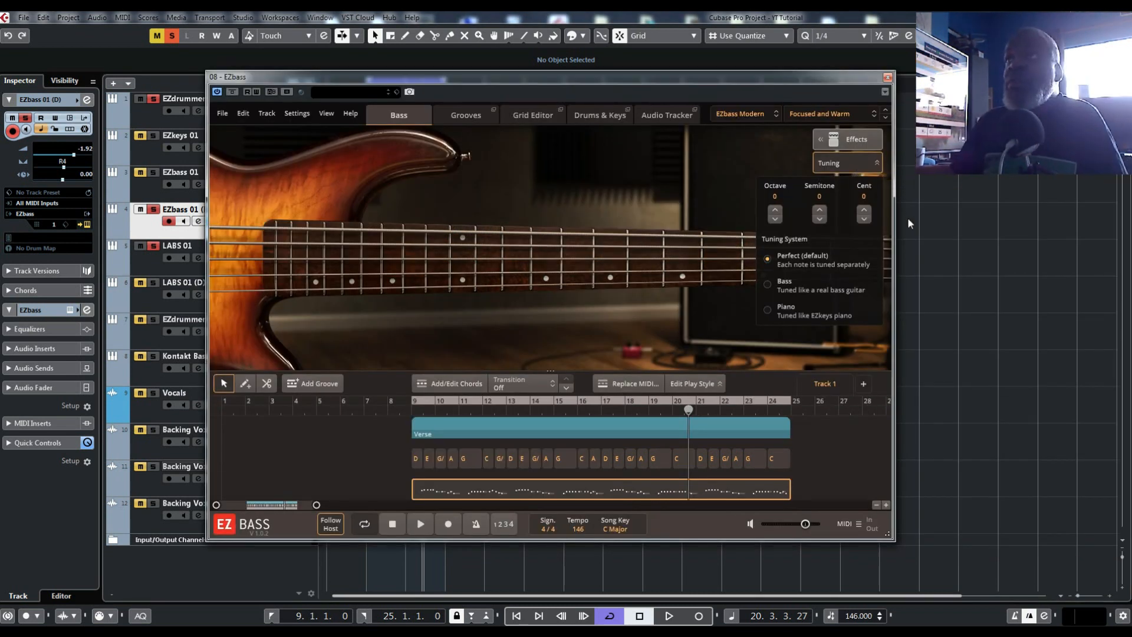
Try out the bass's Cent and Semitone tuning offsets and return both to 0.
{"action": "left_click", "coordinate": [865, 218]}
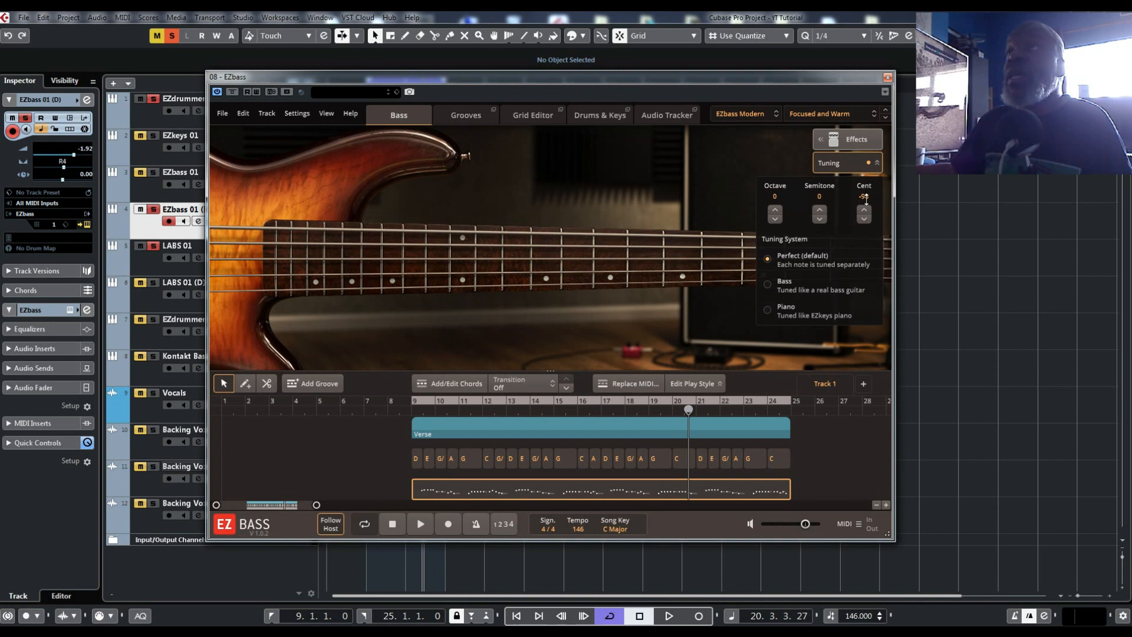
{"action": "double_click", "coordinate": [864, 197]}
{"action": "type", "text": "0"}
{"action": "key", "text": "Return"}
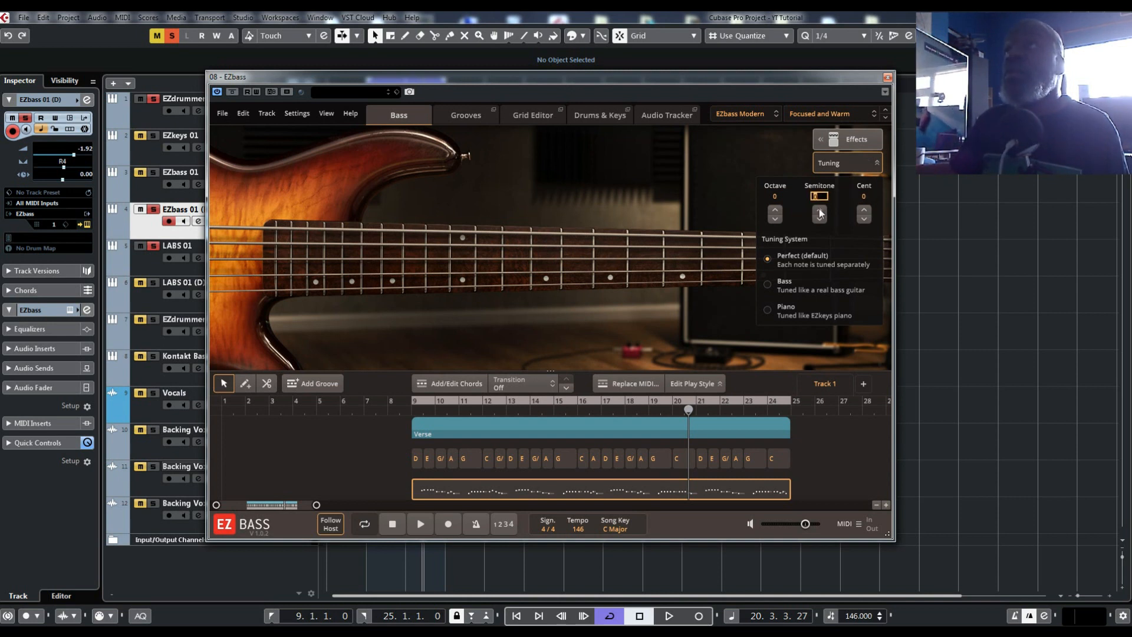
{"action": "left_click", "coordinate": [819, 207]}
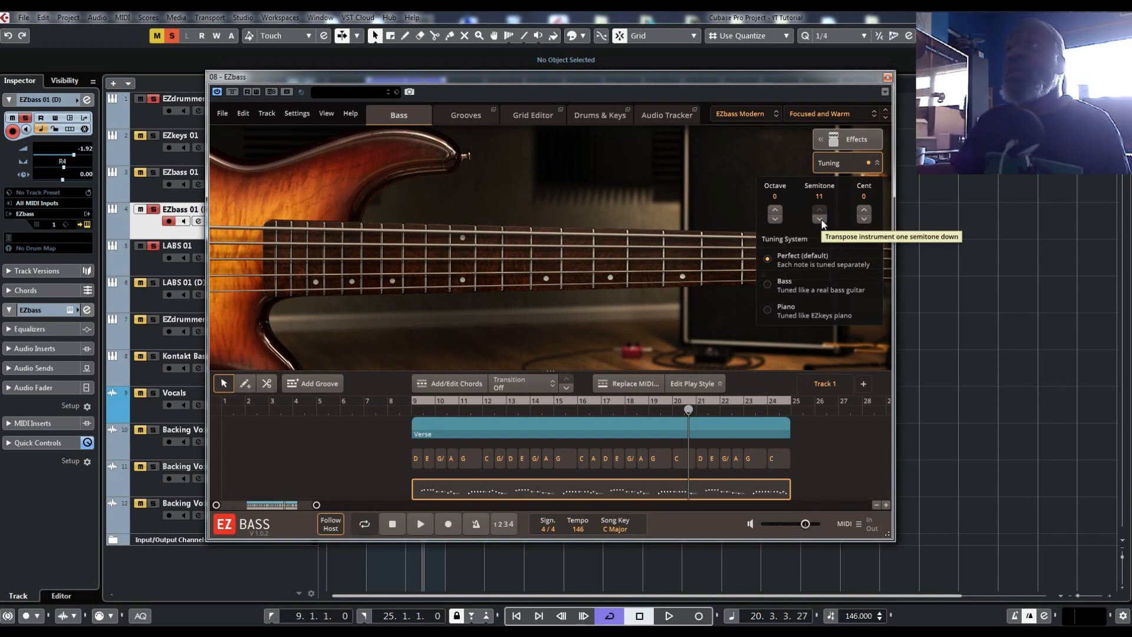
{"action": "left_click", "coordinate": [820, 219]}
Raise the bass's Octave tuning to 4 and bring it back down to 0.
{"action": "left_click", "coordinate": [774, 209]}
{"action": "left_click", "coordinate": [774, 208]}
{"action": "left_click", "coordinate": [774, 209]}
{"action": "left_click", "coordinate": [774, 209]}
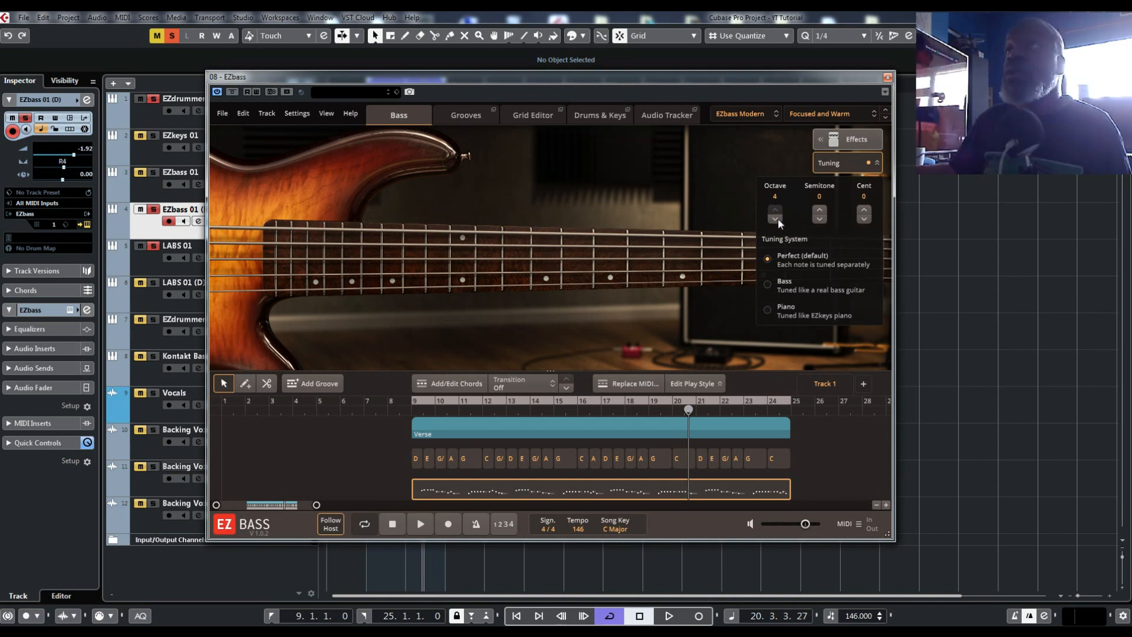
{"action": "left_click", "coordinate": [776, 219]}
{"action": "left_click", "coordinate": [776, 219]}
{"action": "left_click", "coordinate": [777, 218]}
{"action": "left_click", "coordinate": [777, 218]}
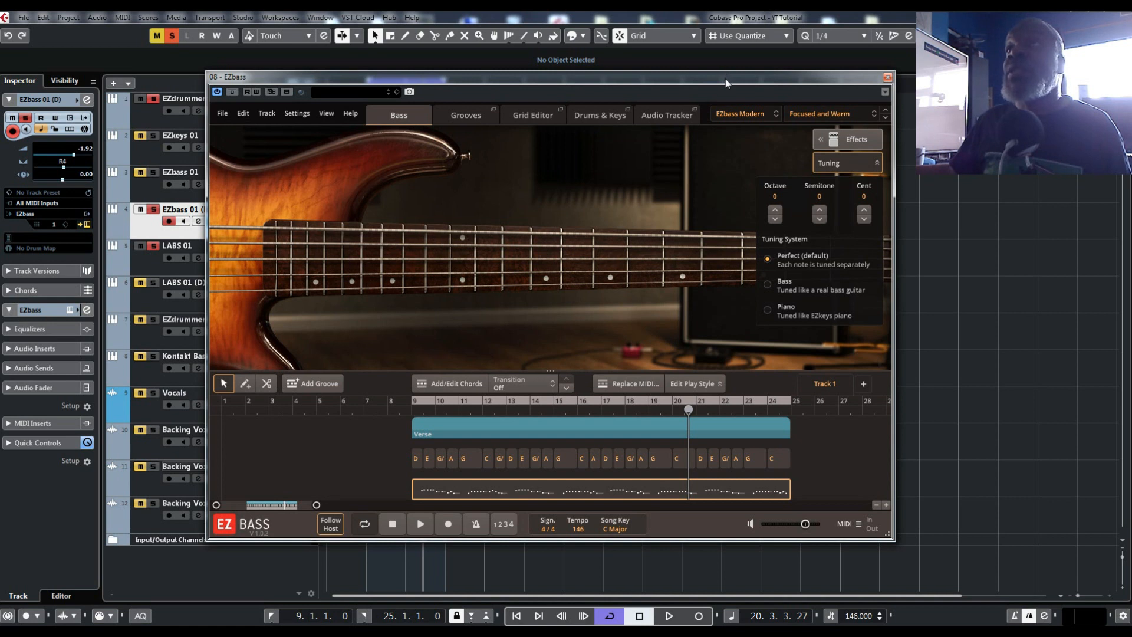
Move the EZbass window clear of the track list and show its Drums & Keys page.
{"action": "left_click_drag", "start_coordinate": [734, 83], "coordinate": [967, 82]}
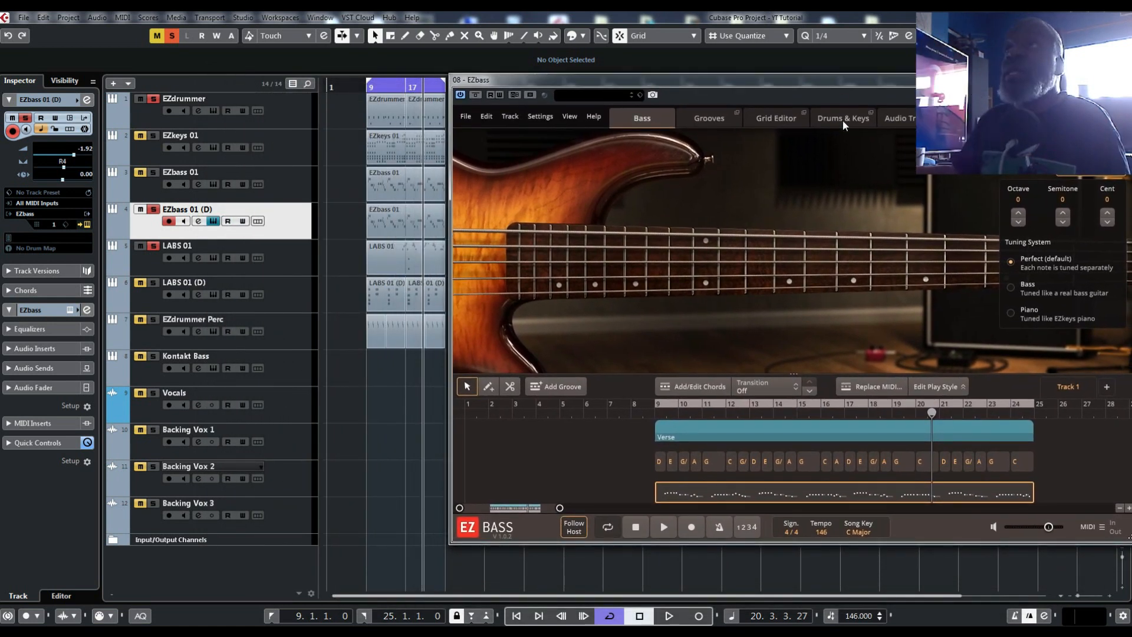
{"action": "left_click", "coordinate": [842, 119]}
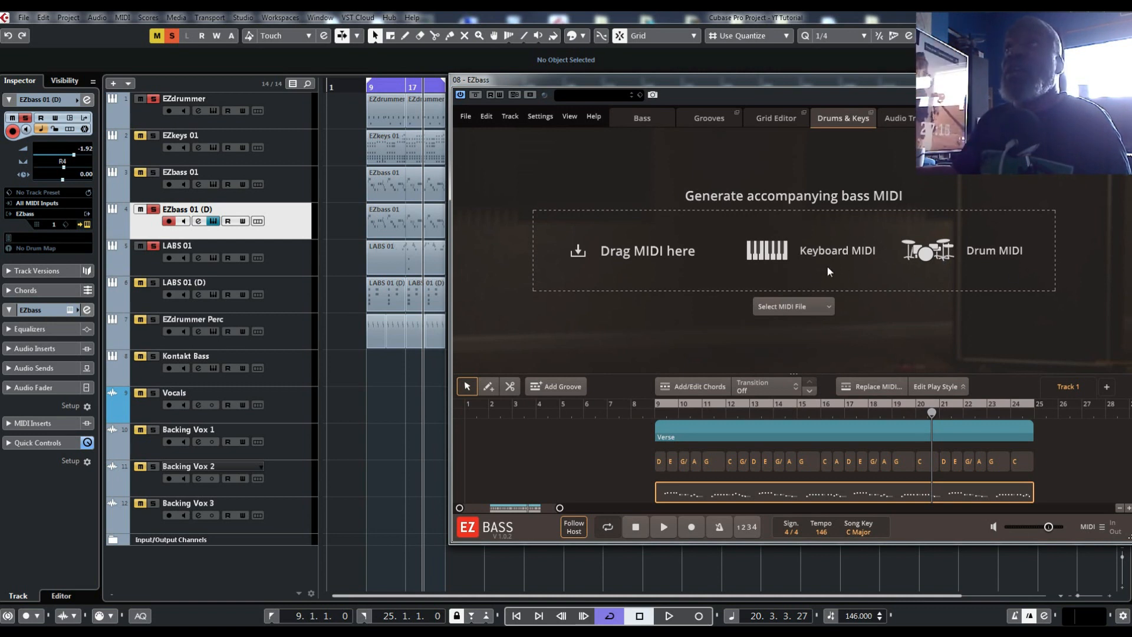
Solo the remaining muted tracks from EZkeys 01 to EZdrummer Perc and play the arrangement from bar 9.
{"action": "left_click", "coordinate": [151, 173]}
{"action": "left_click_drag", "start_coordinate": [152, 139], "coordinate": [165, 310]}
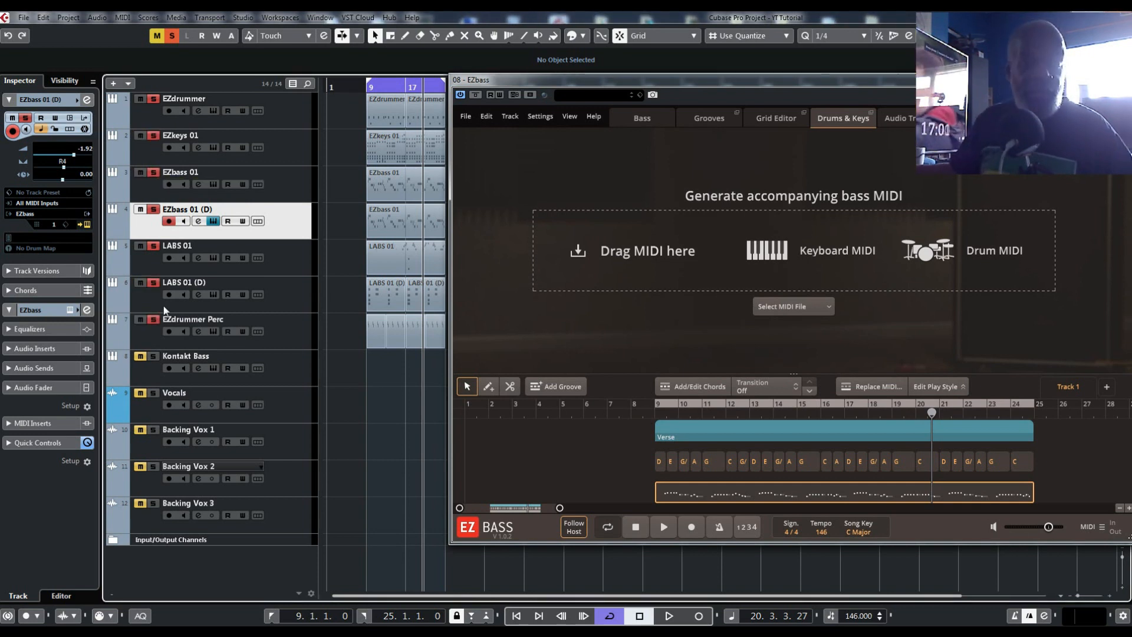
{"action": "key", "text": "space"}
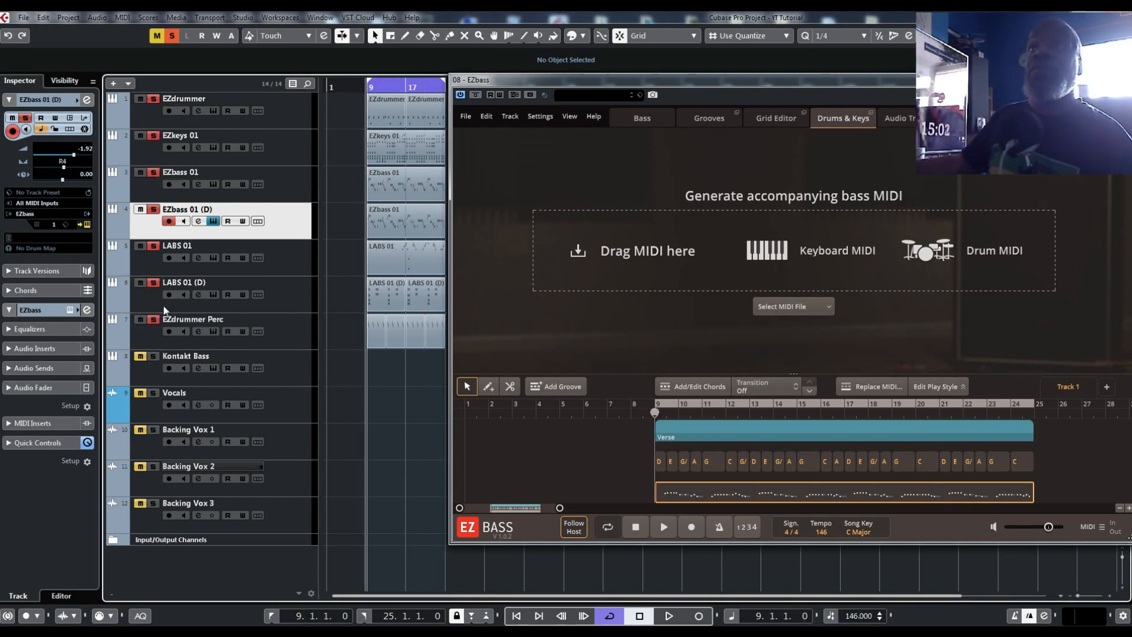
{"action": "key", "text": "space"}
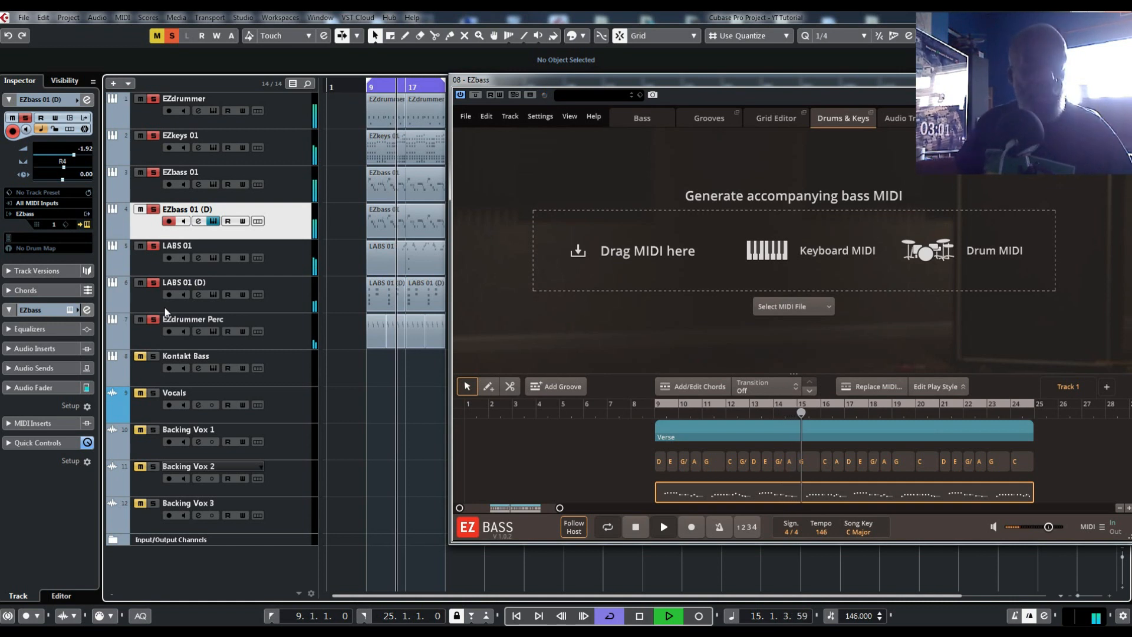
{"action": "key", "text": "space"}
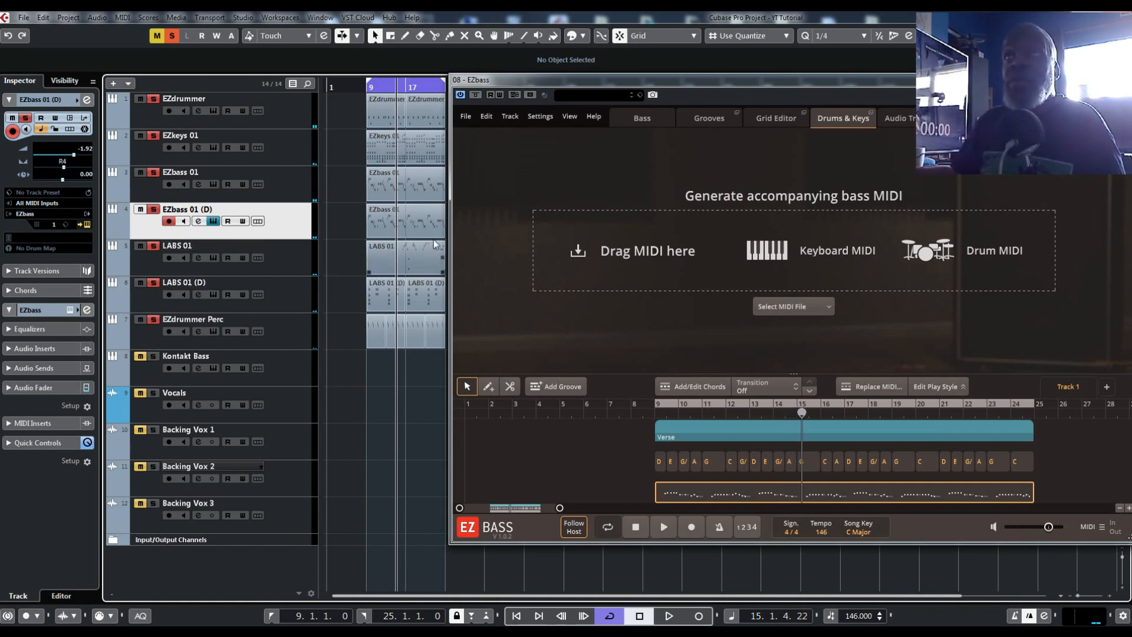
Load the first EZdrummer MIDI part into the Drums & Keys drop area to generate accompanying bass MIDI.
{"action": "left_click", "coordinate": [379, 112]}
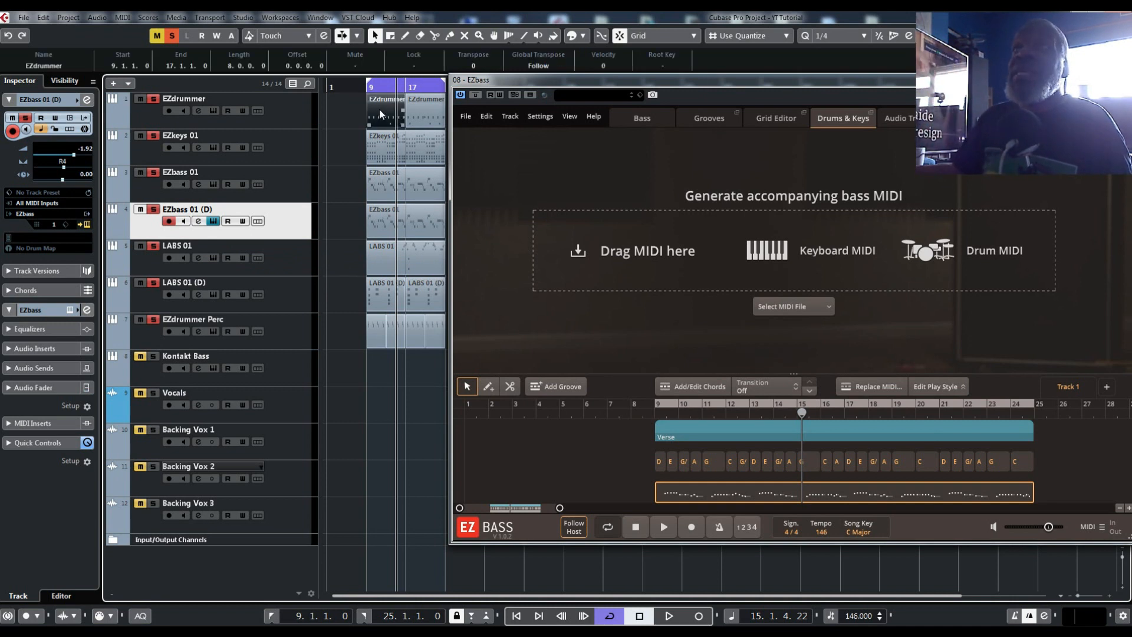
{"action": "left_click_drag", "start_coordinate": [382, 105], "coordinate": [739, 244]}
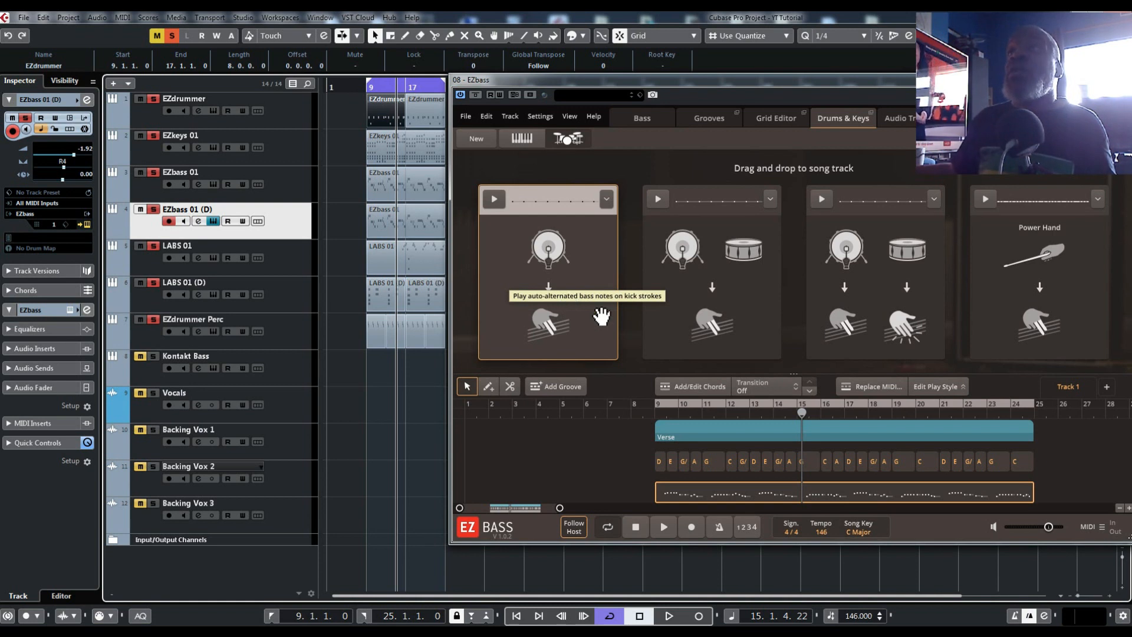
Audition the kick, kick-and-snare, percussive mute and Power Hand bass patterns, and view the kick pattern's options.
{"action": "left_click", "coordinate": [494, 200]}
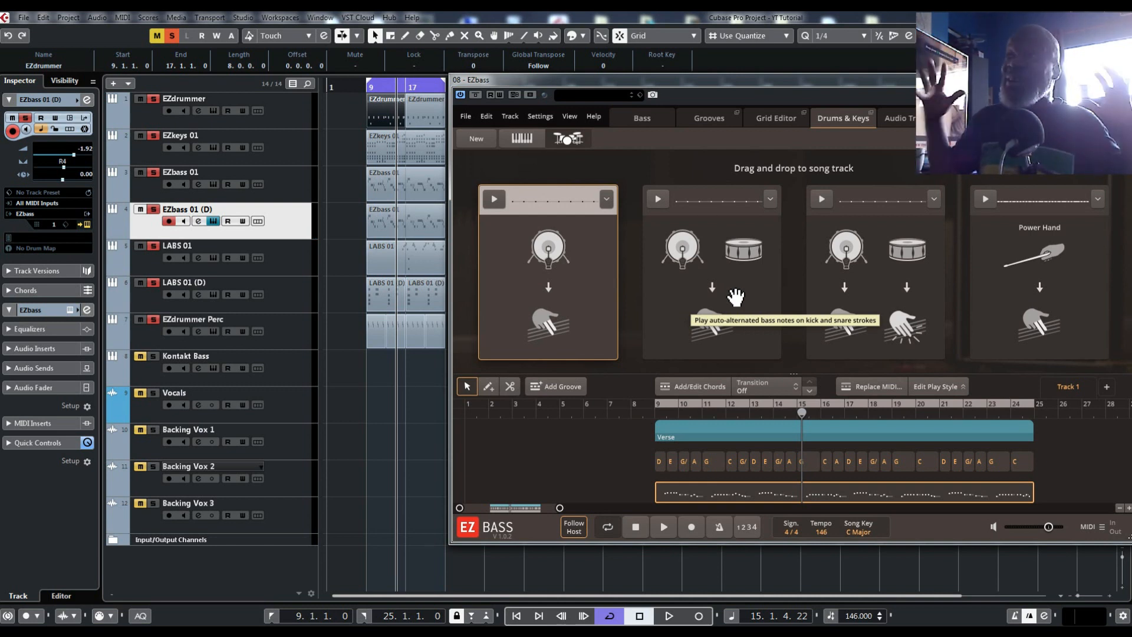
{"action": "left_click", "coordinate": [691, 297]}
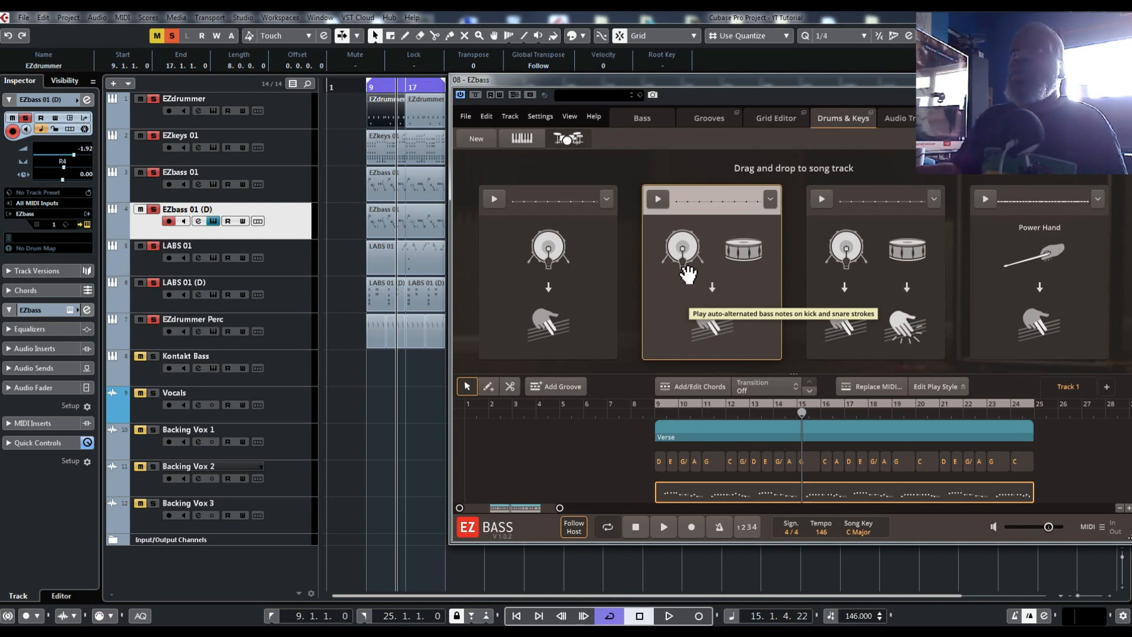
{"action": "left_click", "coordinate": [659, 199]}
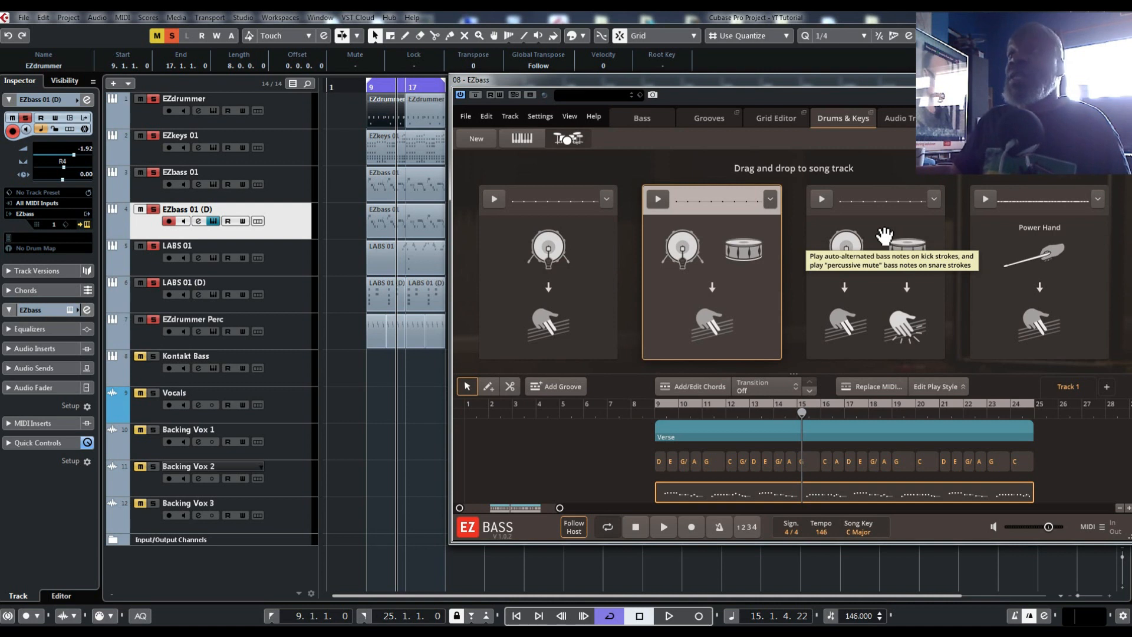
{"action": "left_click", "coordinate": [820, 200]}
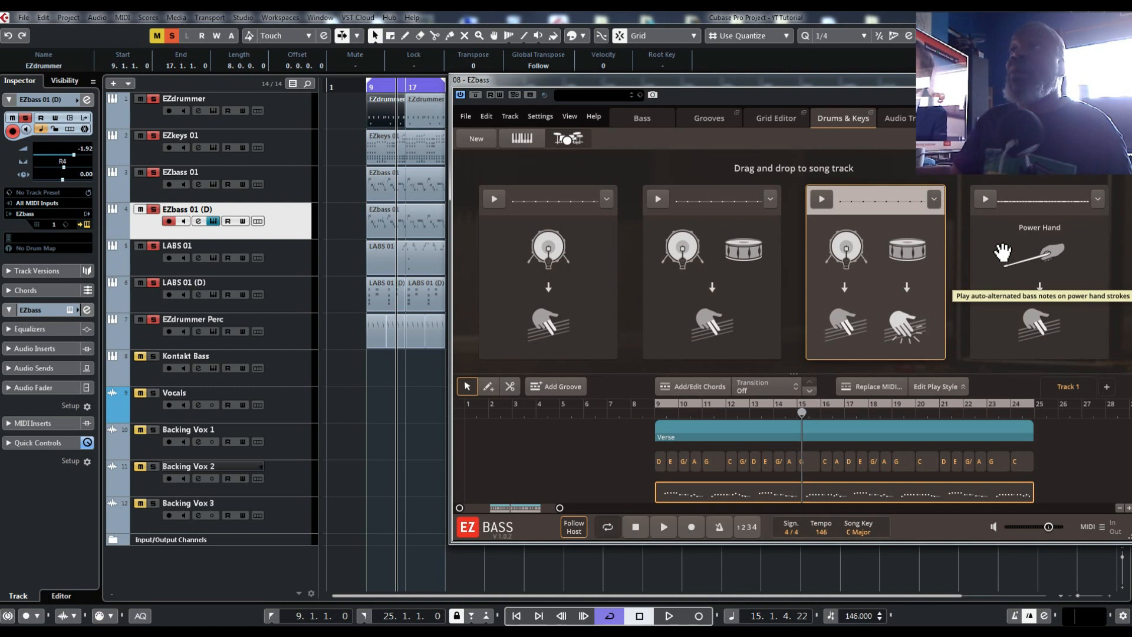
{"action": "left_click", "coordinate": [986, 201]}
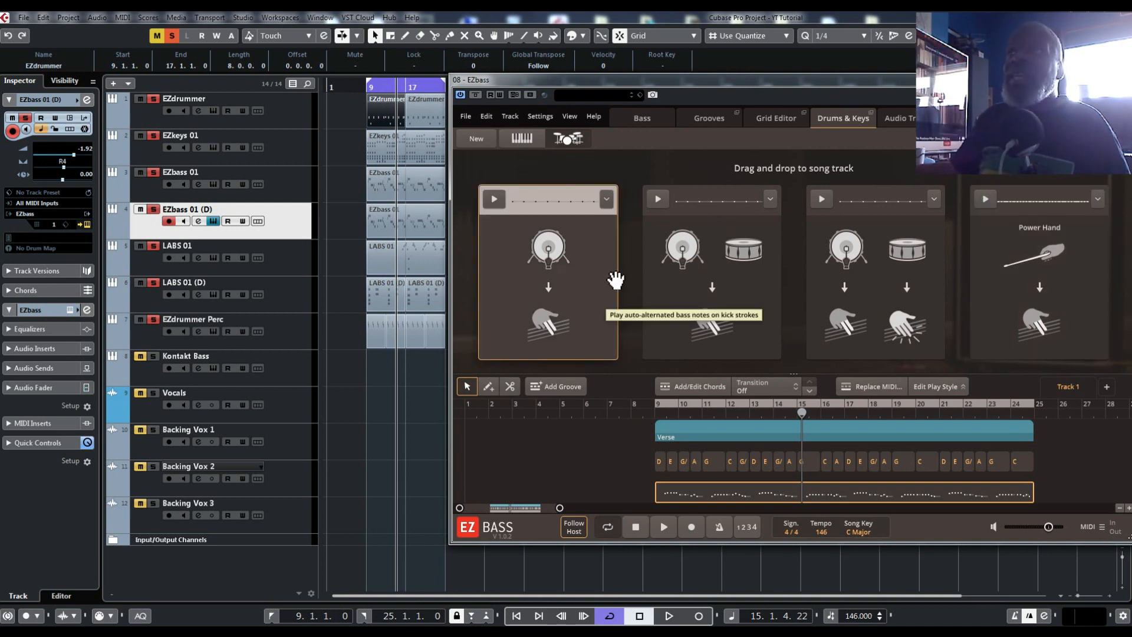
{"action": "left_click", "coordinate": [606, 200]}
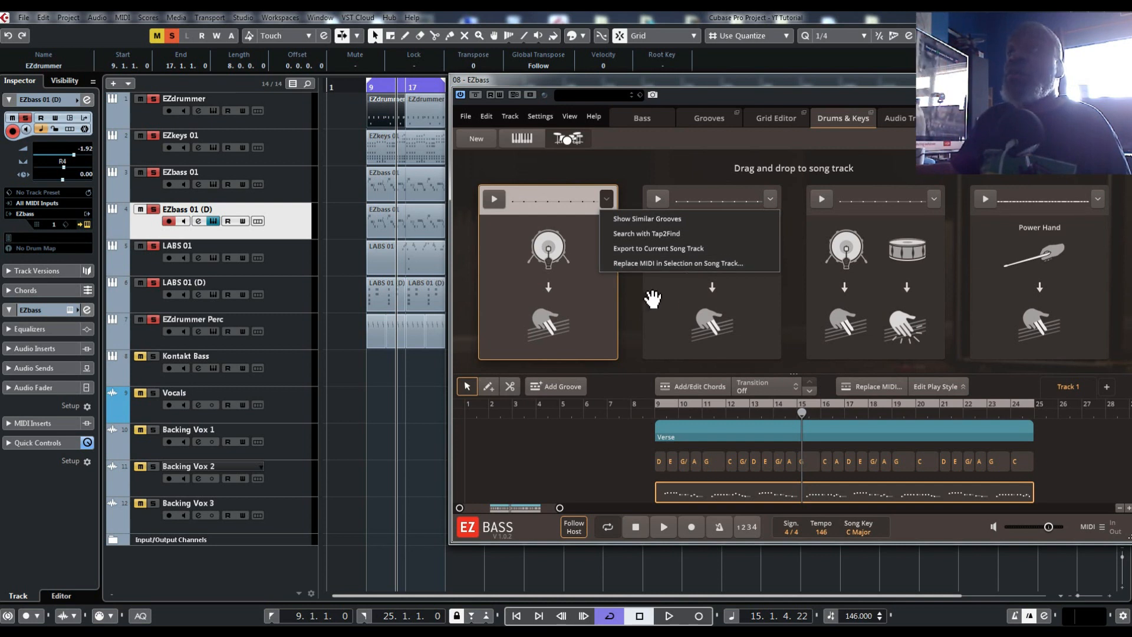
{"action": "left_click", "coordinate": [737, 303]}
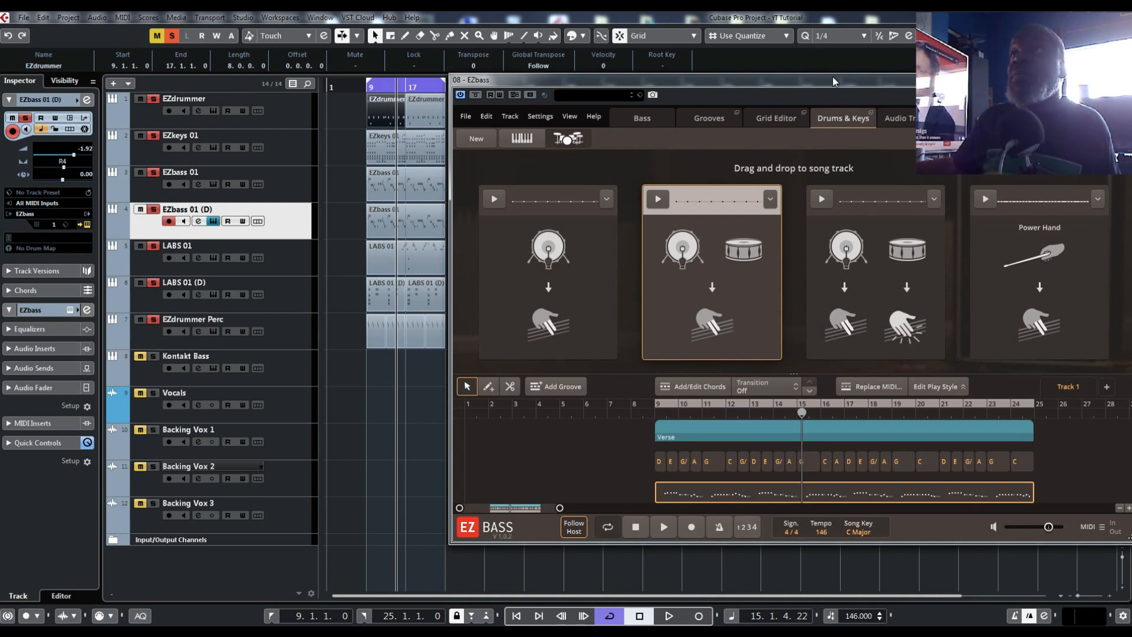
Shift the EZbass window over and show its Audio Tracker page.
{"action": "left_click_drag", "start_coordinate": [832, 76], "coordinate": [775, 87]}
{"action": "left_click", "coordinate": [823, 110]}
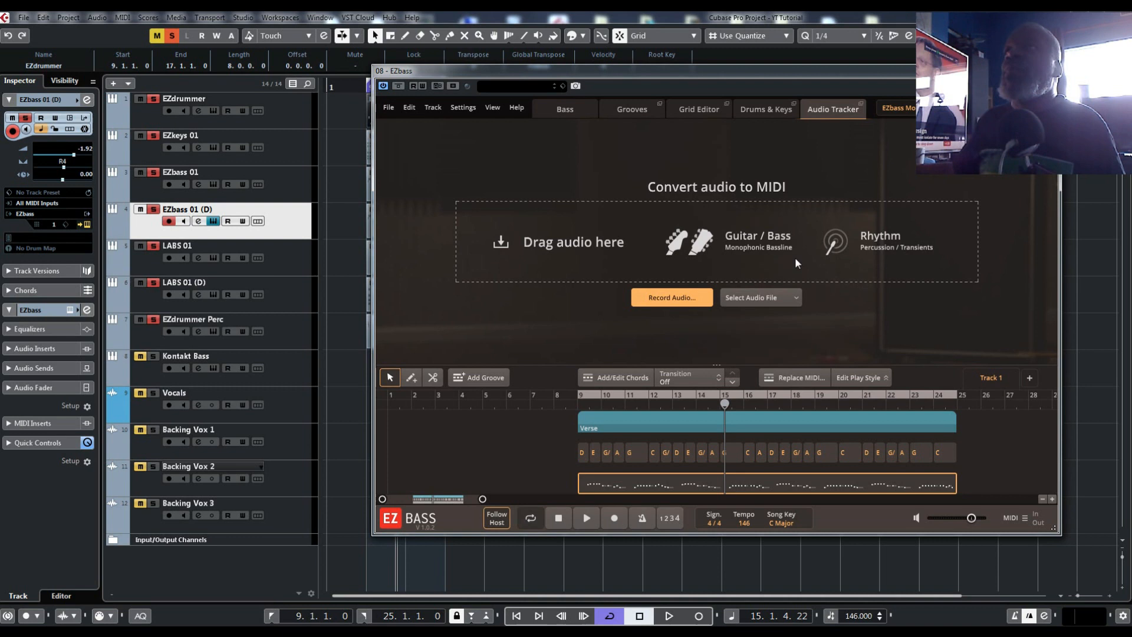
Try to select an audio file from the project's Audio folder for conversion to MIDI, and dismiss the file dialog.
{"action": "left_click", "coordinate": [769, 297]}
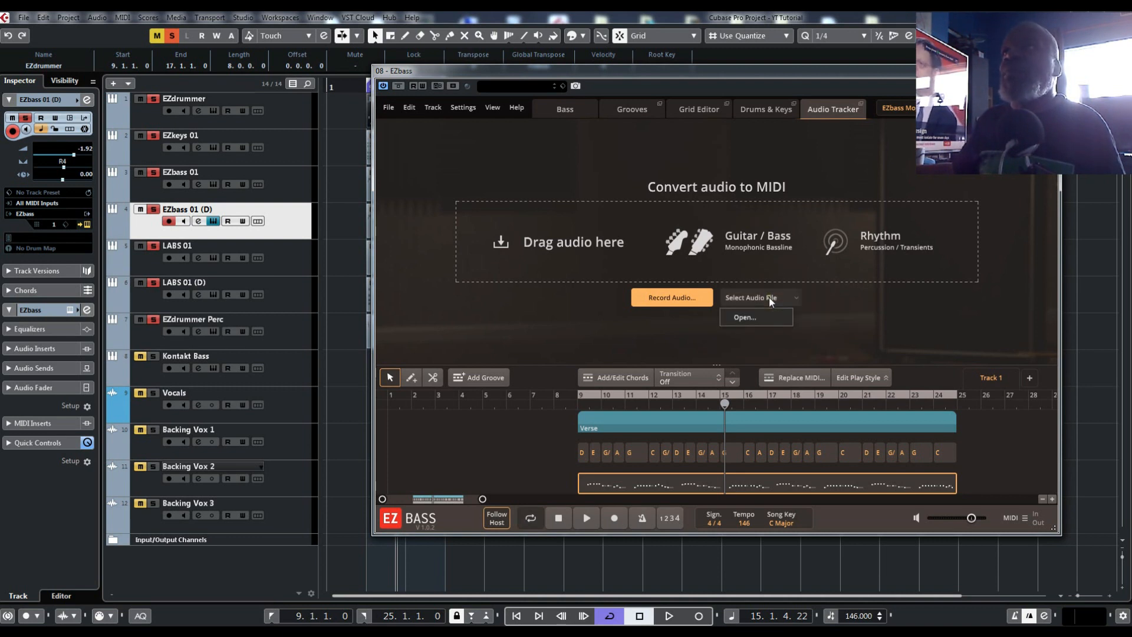
{"action": "left_click", "coordinate": [746, 317]}
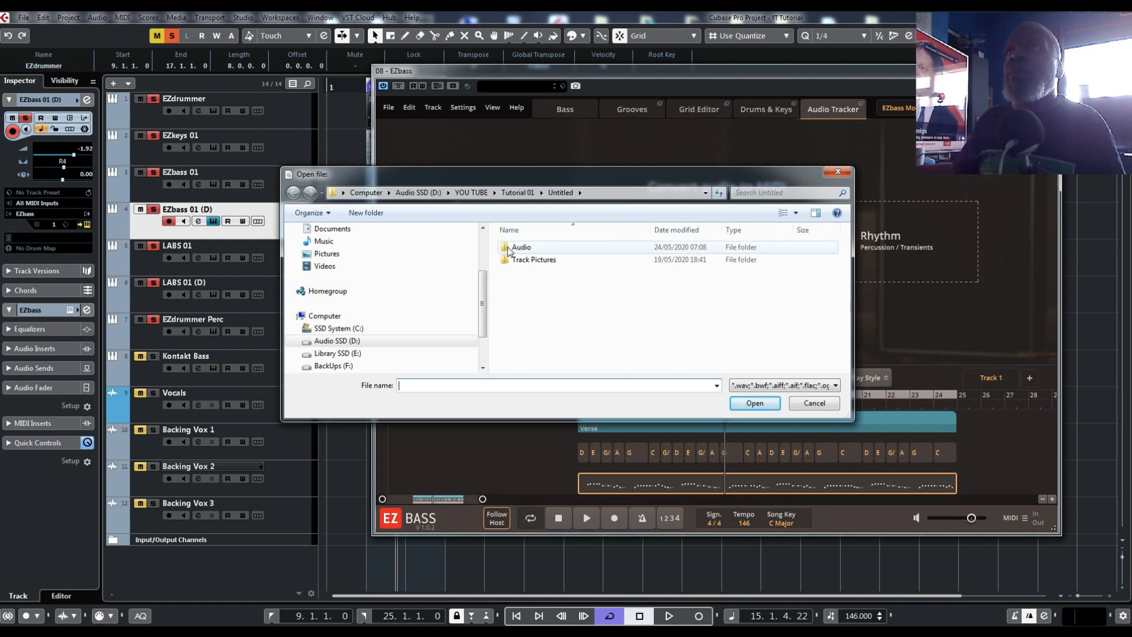
{"action": "double_click", "coordinate": [508, 248]}
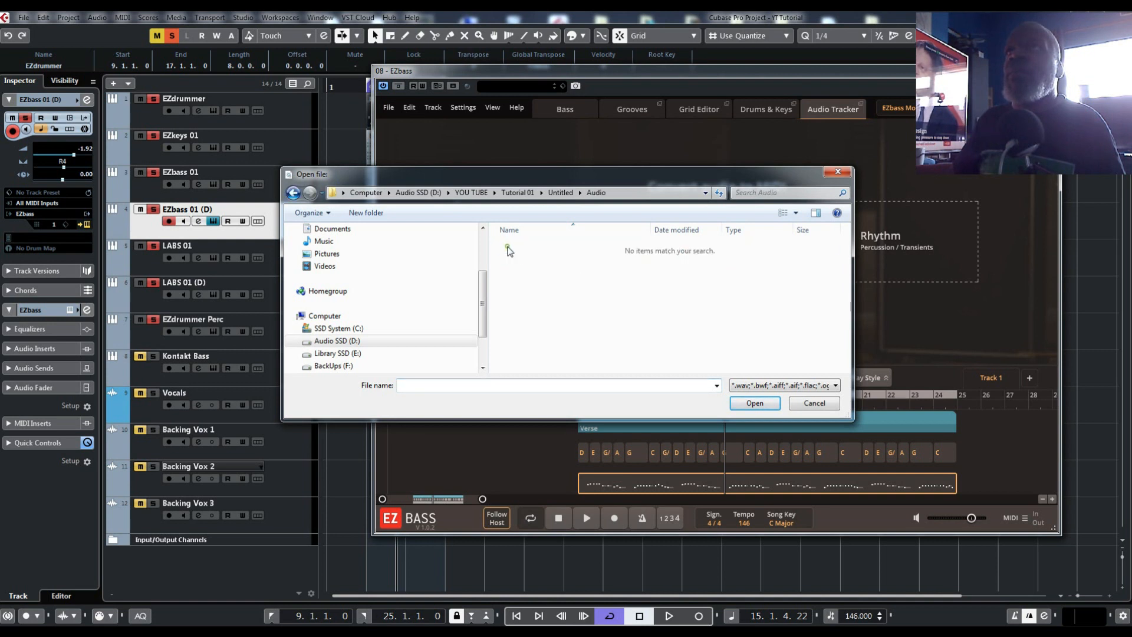
{"action": "left_click", "coordinate": [294, 194]}
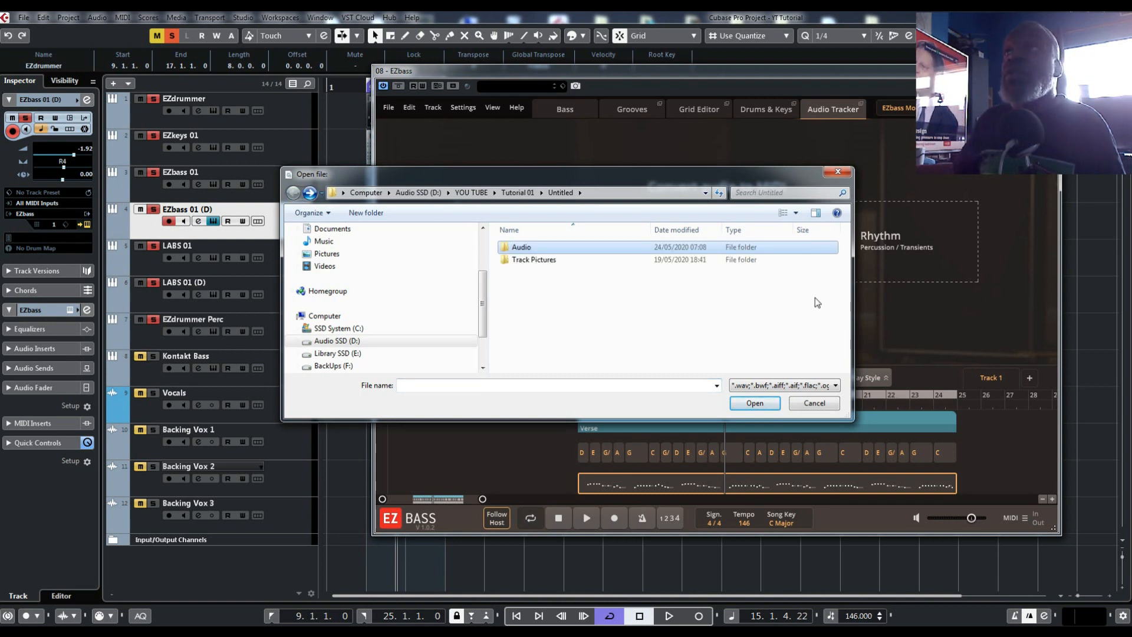
{"action": "left_click", "coordinate": [773, 405]}
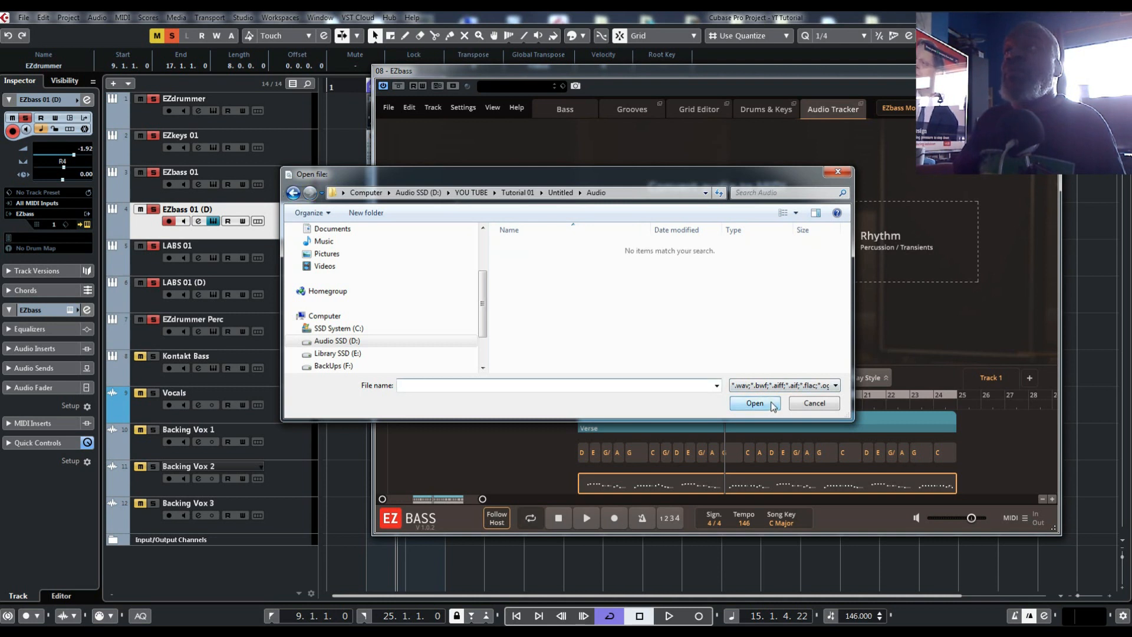
{"action": "left_click", "coordinate": [841, 172]}
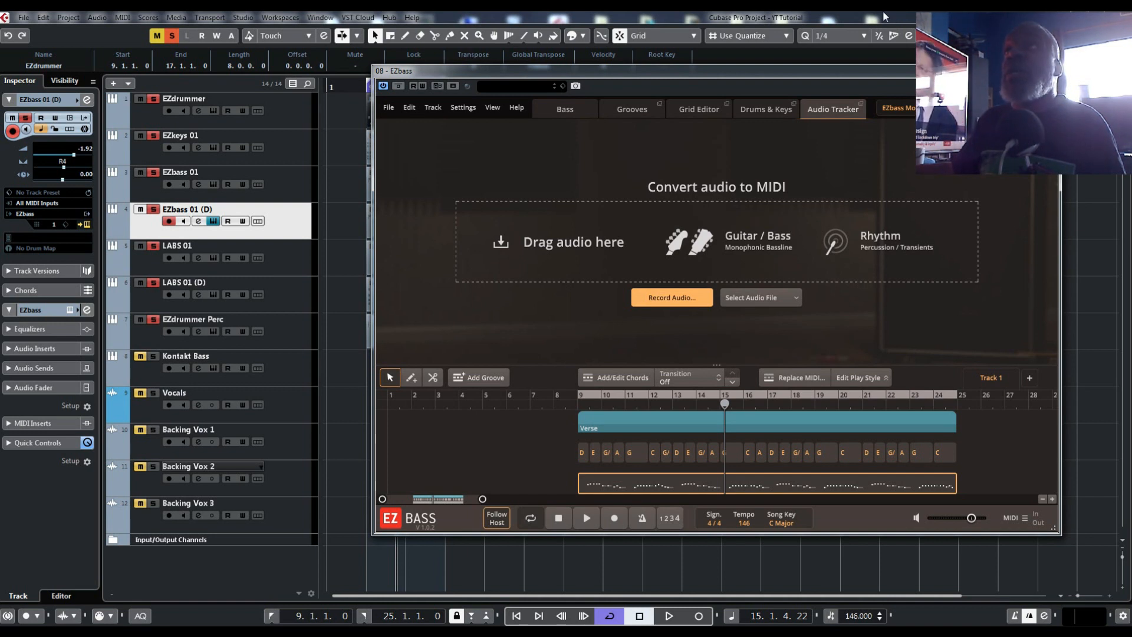
Shrink the project window to uncover the desktop audio files, and close and reopen EZbass for the EZbass 01 (D) track.
{"action": "left_click_drag", "start_coordinate": [884, 16], "coordinate": [872, 52]}
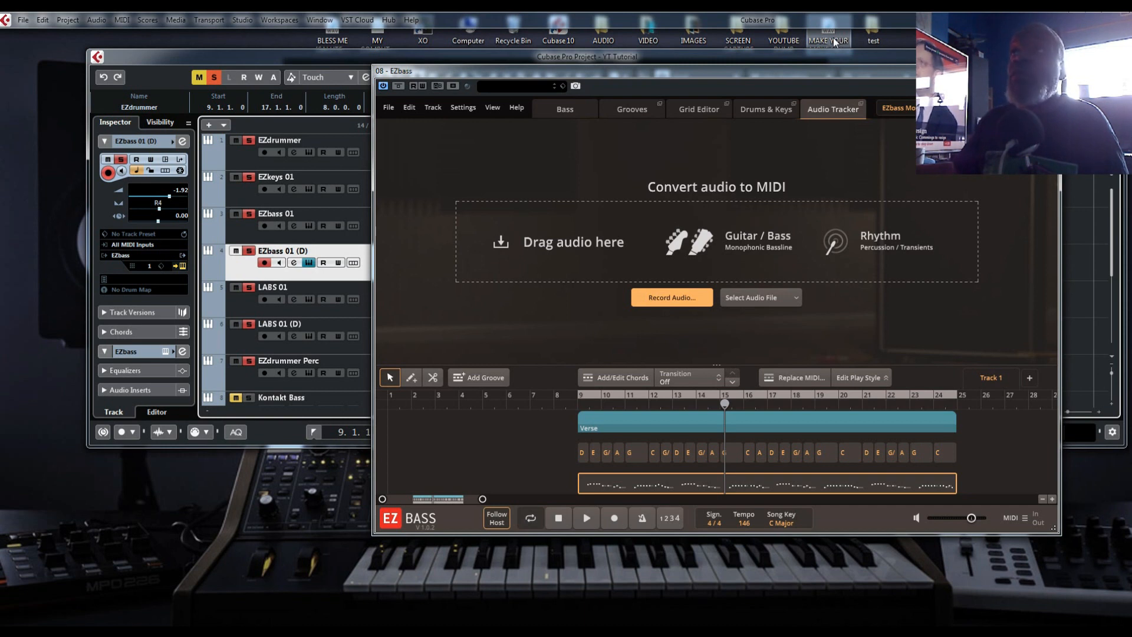
{"action": "key", "text": "ctrl+w"}
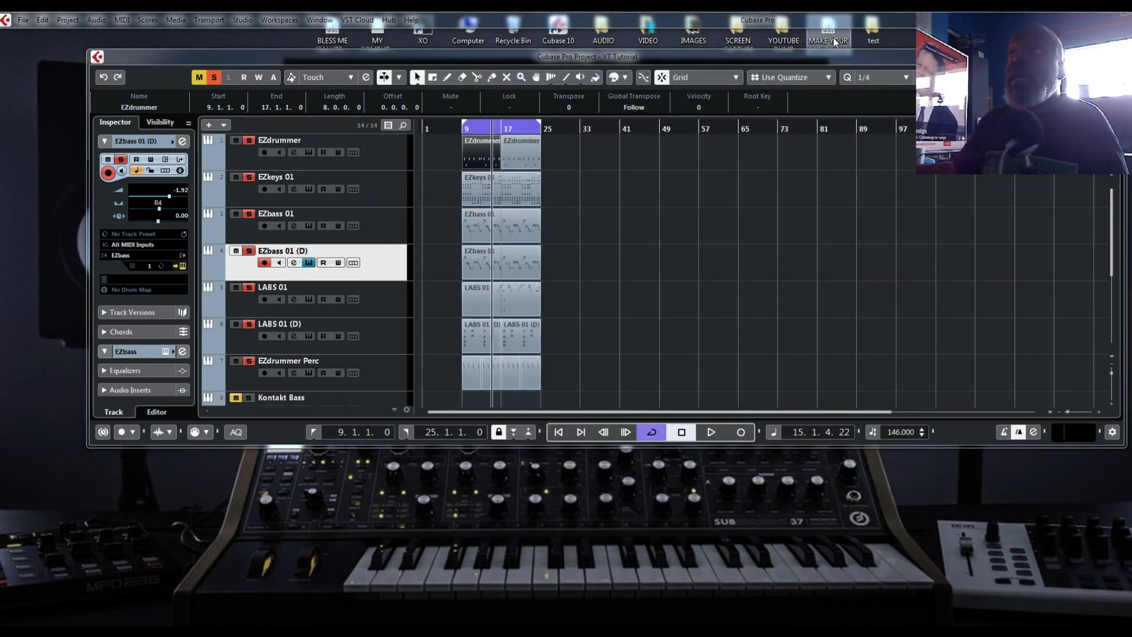
{"action": "key", "text": "Return"}
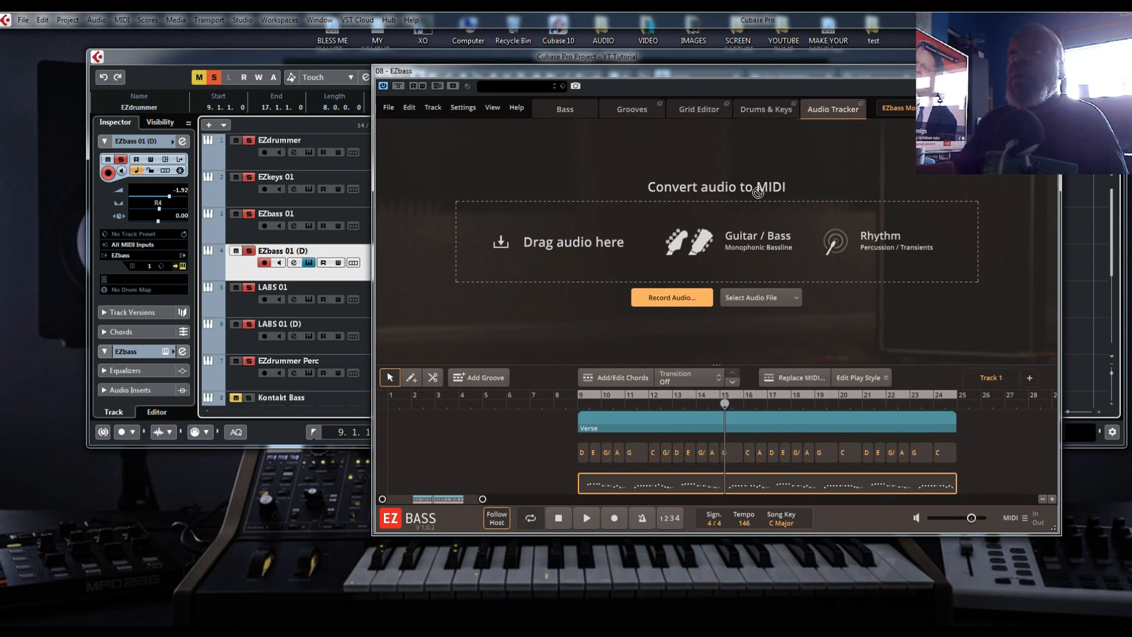
{"action": "key", "text": "ctrl+w"}
{"action": "key", "text": "Return"}
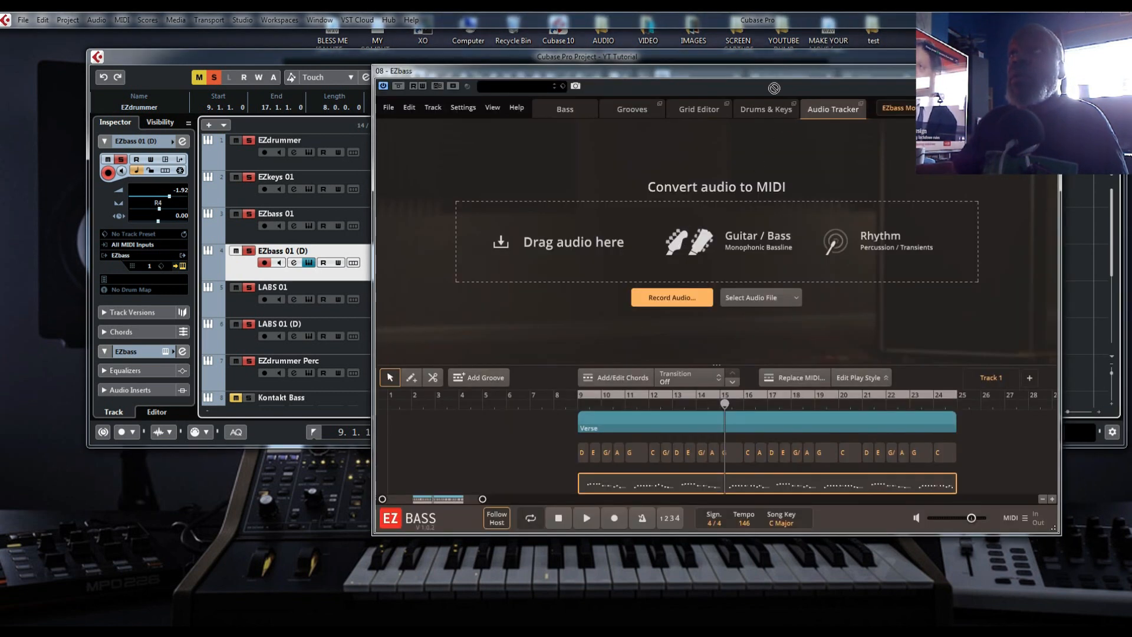
{"action": "key", "text": "ctrl+w"}
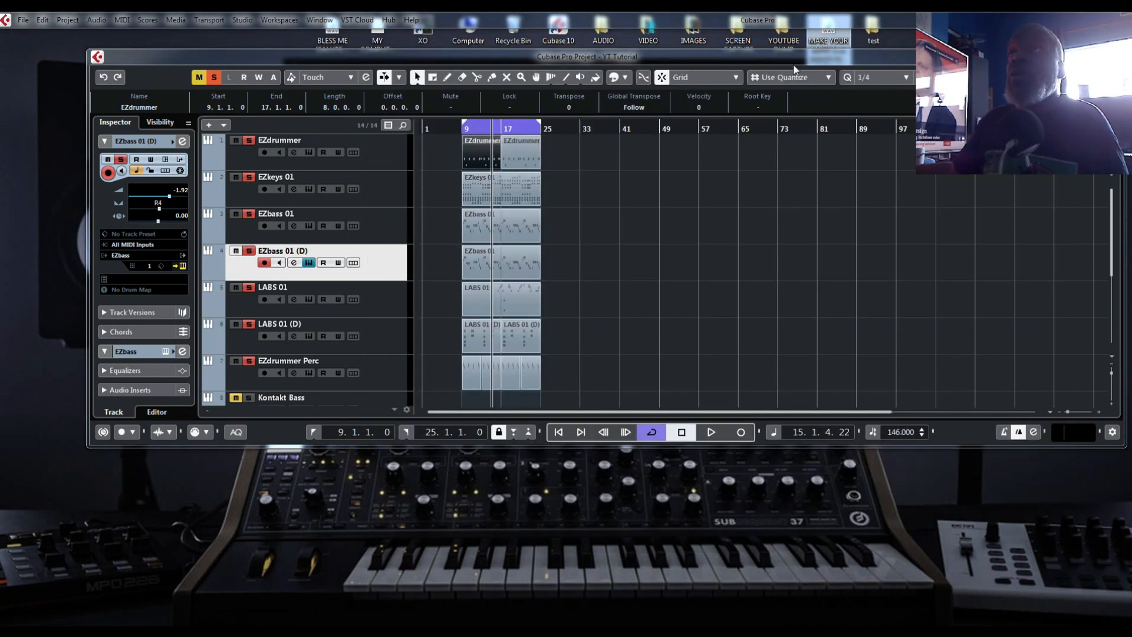
{"action": "left_click", "coordinate": [309, 263]}
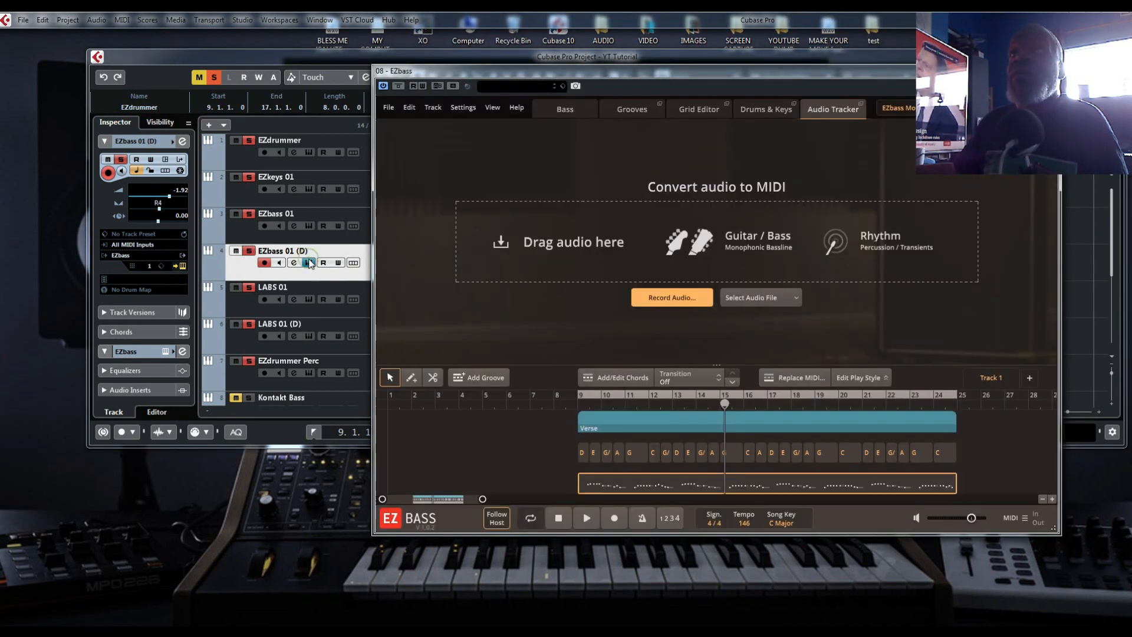
Load the MAKE YOUR MOVE BASSLESS MIX 134bpm wave file from the desktop into the Audio Tracker.
{"action": "left_click", "coordinate": [771, 296]}
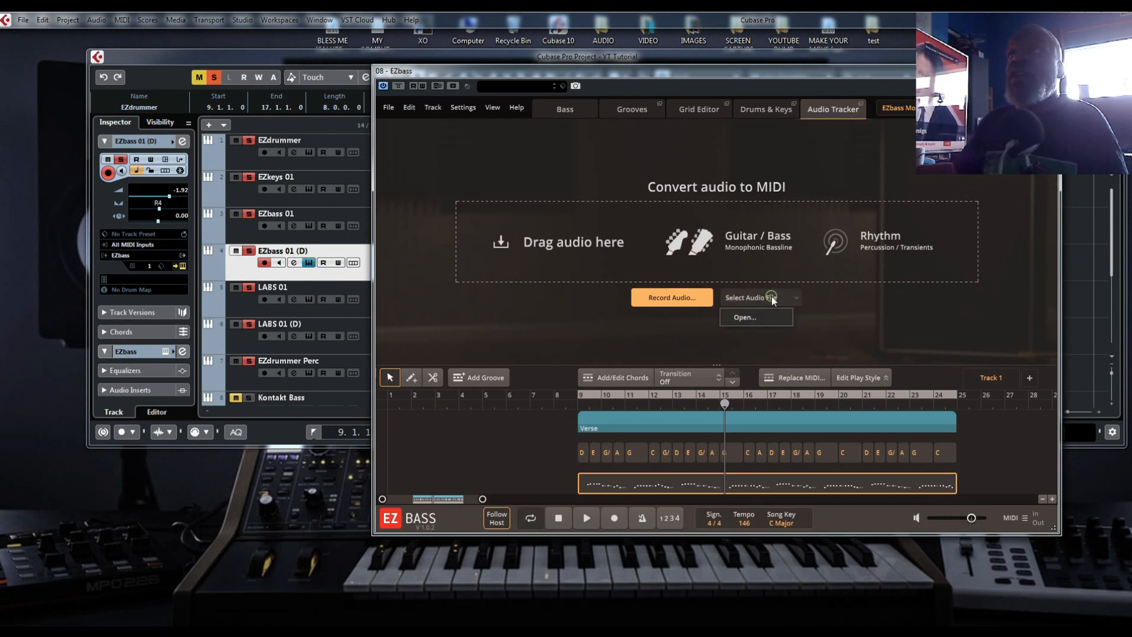
{"action": "left_click", "coordinate": [763, 317]}
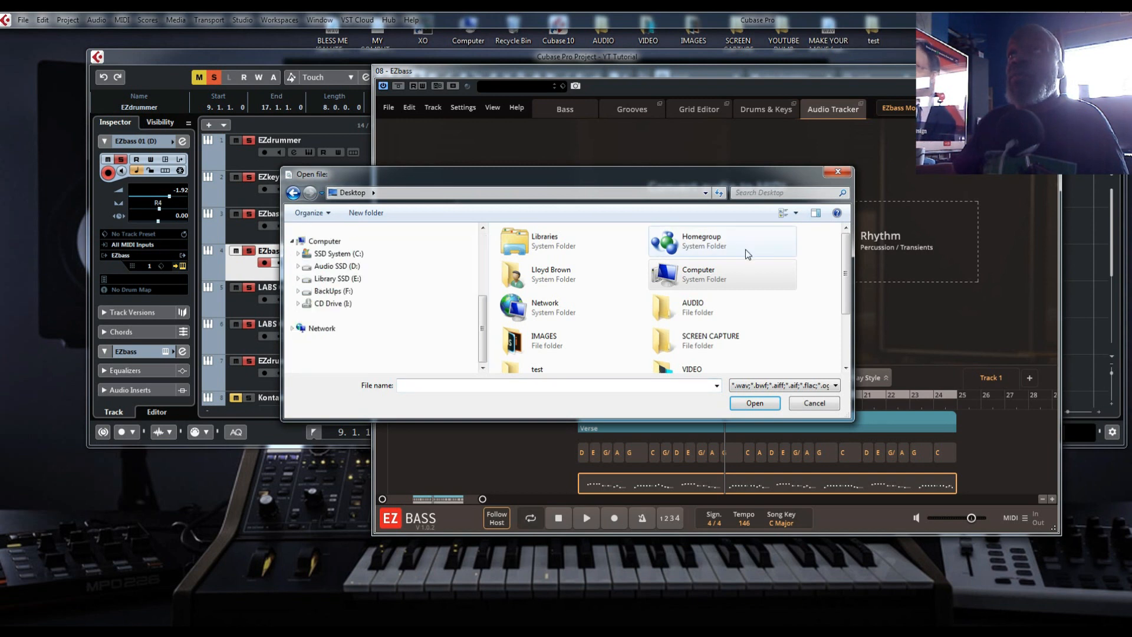
{"action": "left_click_drag", "start_coordinate": [847, 266], "coordinate": [847, 311]}
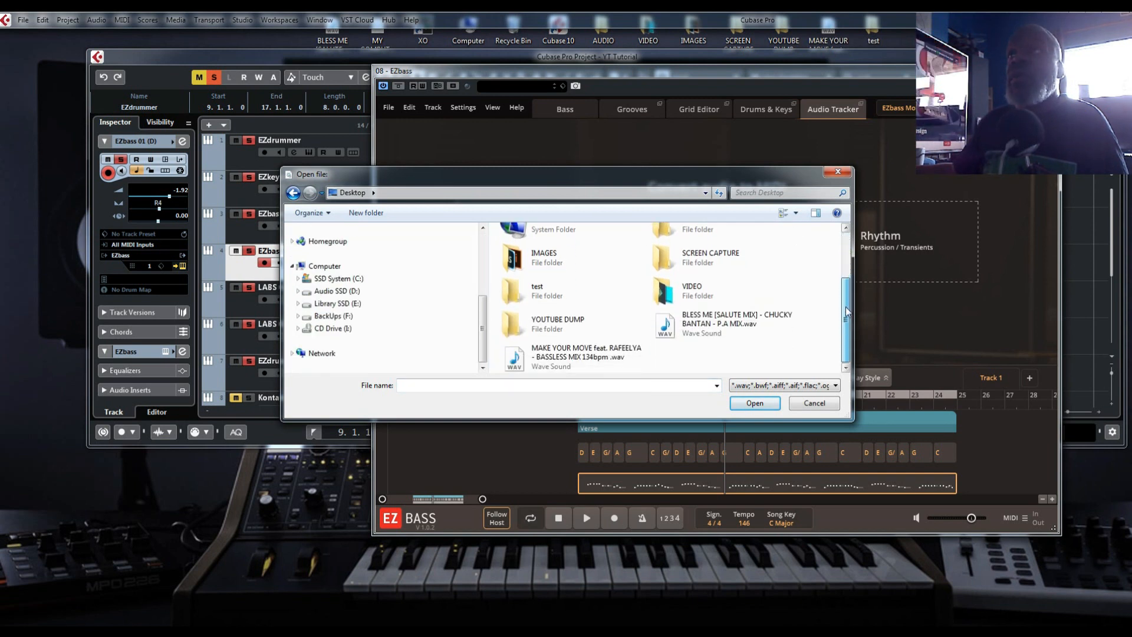
{"action": "left_click", "coordinate": [574, 362]}
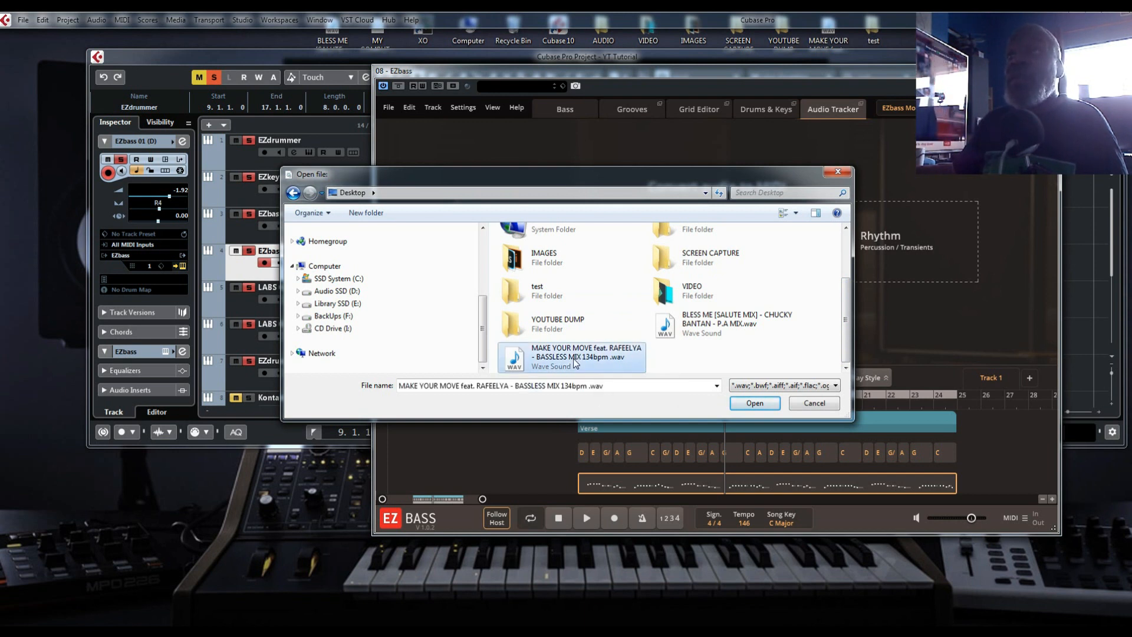
{"action": "left_click", "coordinate": [748, 405]}
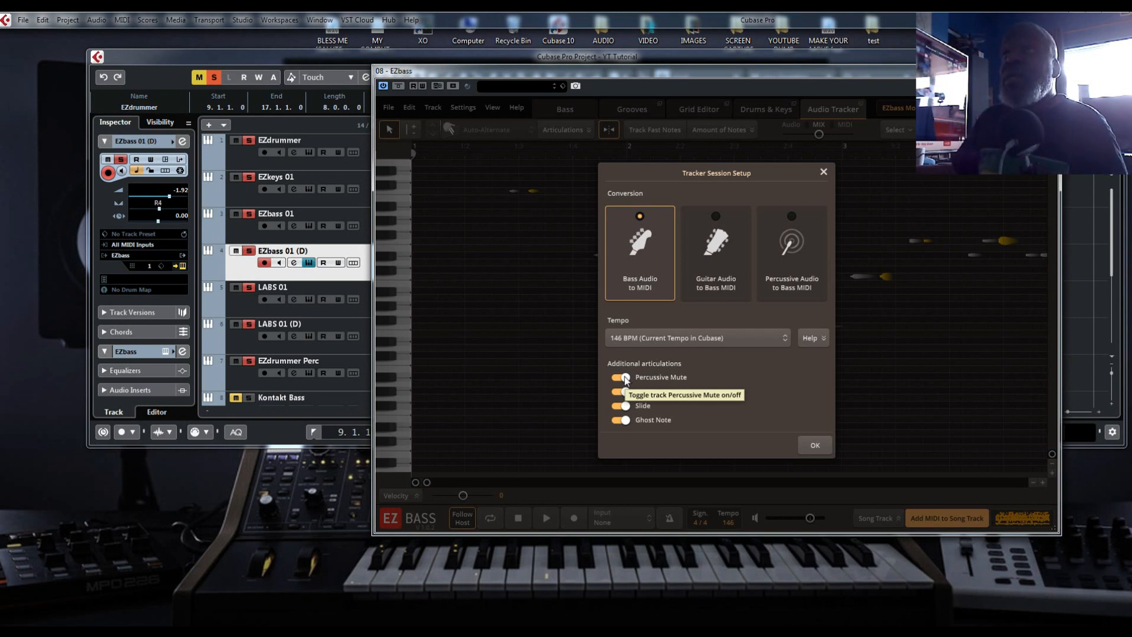
Accept the tracker session setup with Bass Audio to MIDI, 146 BPM and the additional articulations on, and play back the tracked notes.
{"action": "key", "text": "Return"}
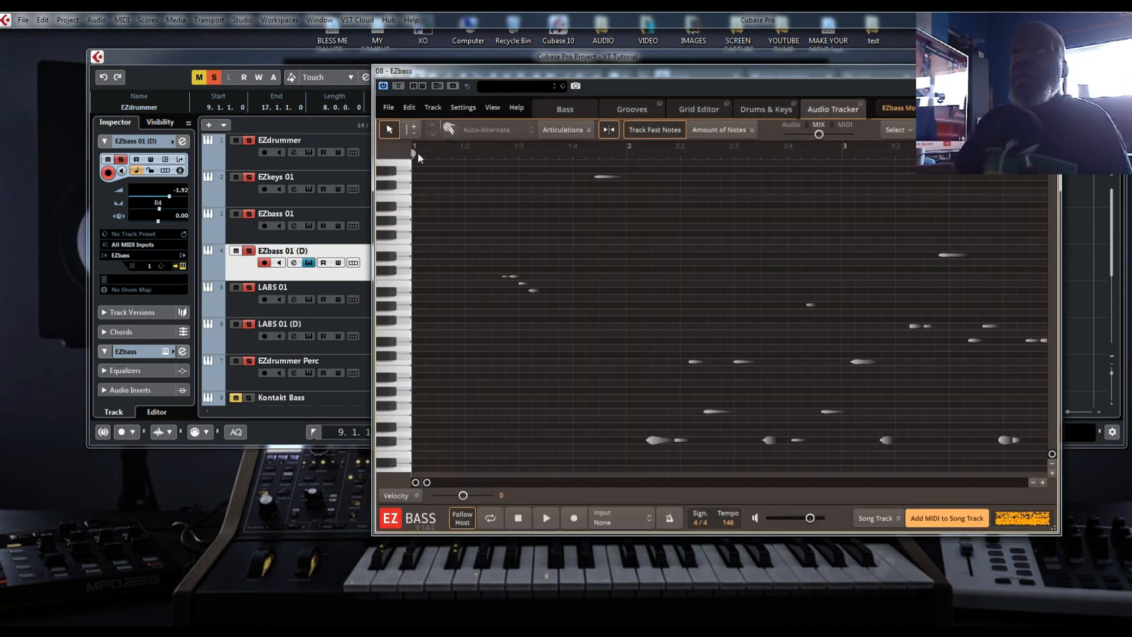
{"action": "left_click", "coordinate": [547, 517]}
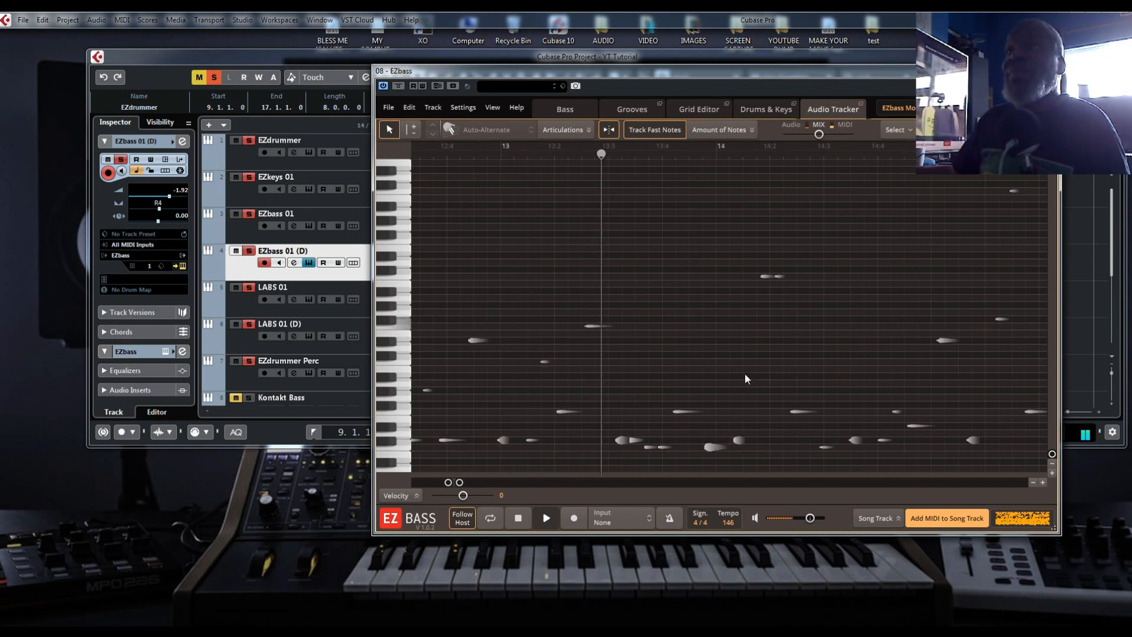
{"action": "left_click", "coordinate": [518, 520]}
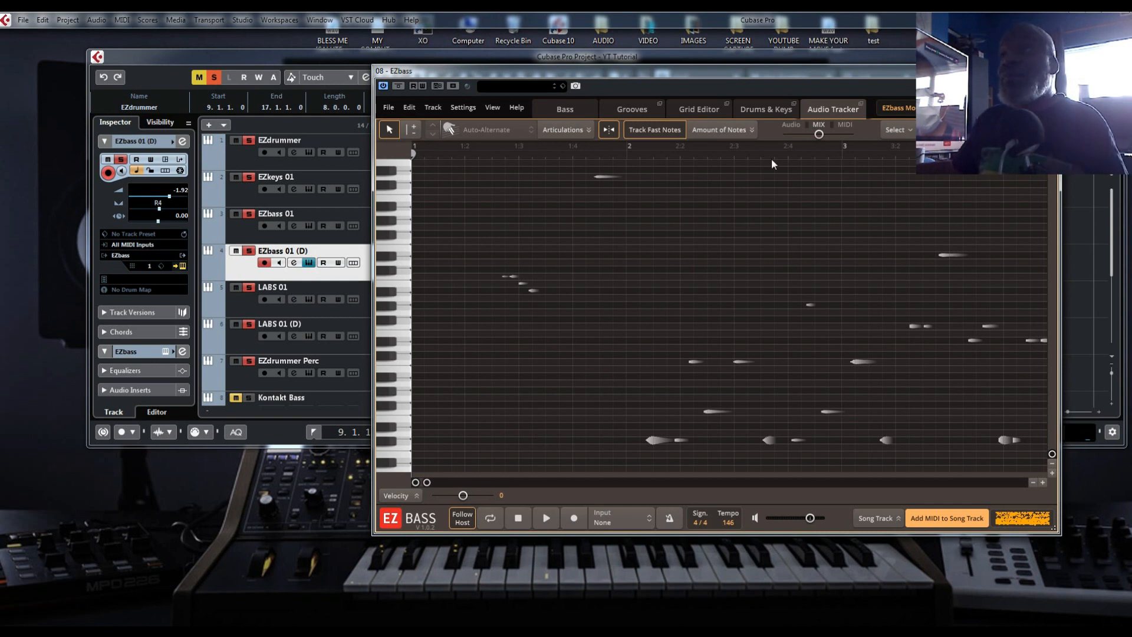
View the Drums & Keys page for comparison and return to the tracked notes in the Audio Tracker.
{"action": "left_click", "coordinate": [775, 109]}
{"action": "left_click", "coordinate": [818, 108]}
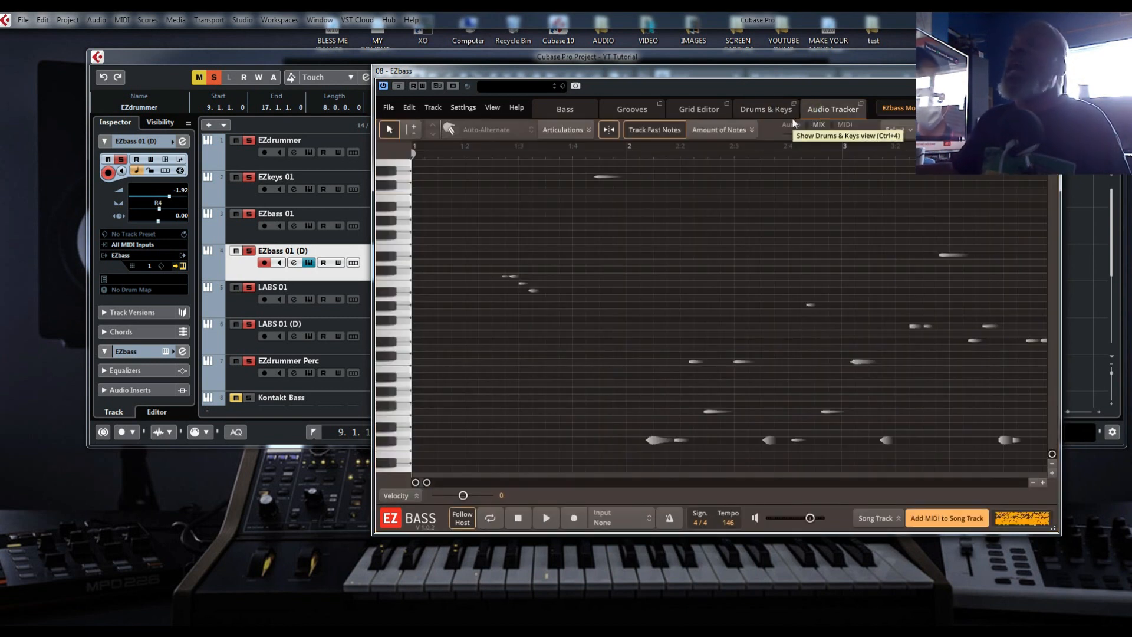
{"action": "left_click", "coordinate": [822, 109]}
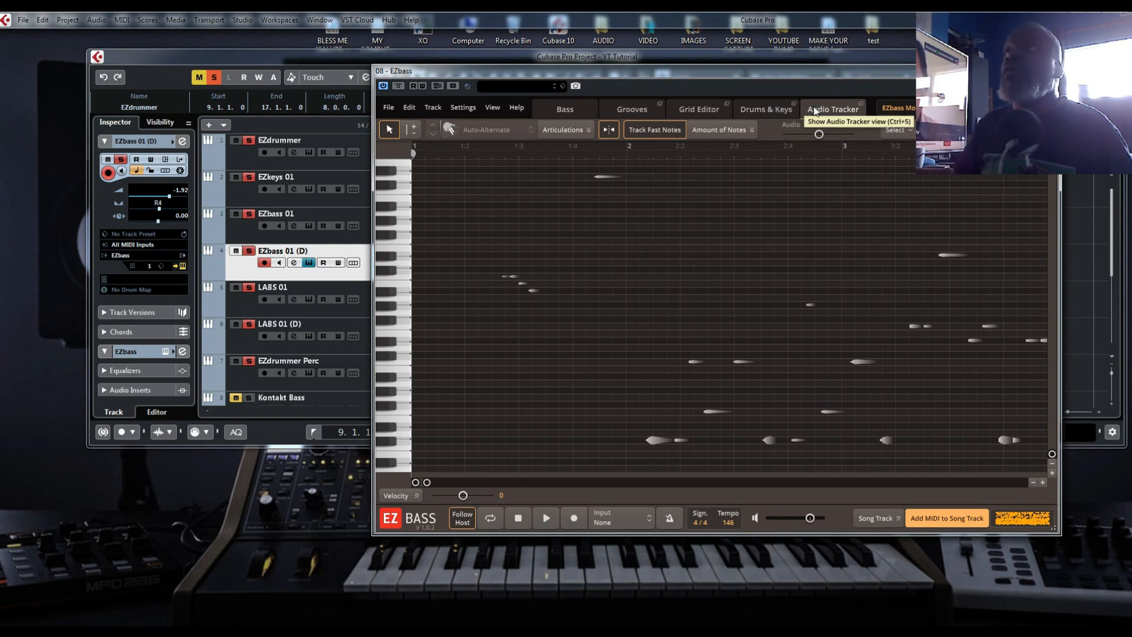
{"action": "left_click", "coordinate": [776, 110]}
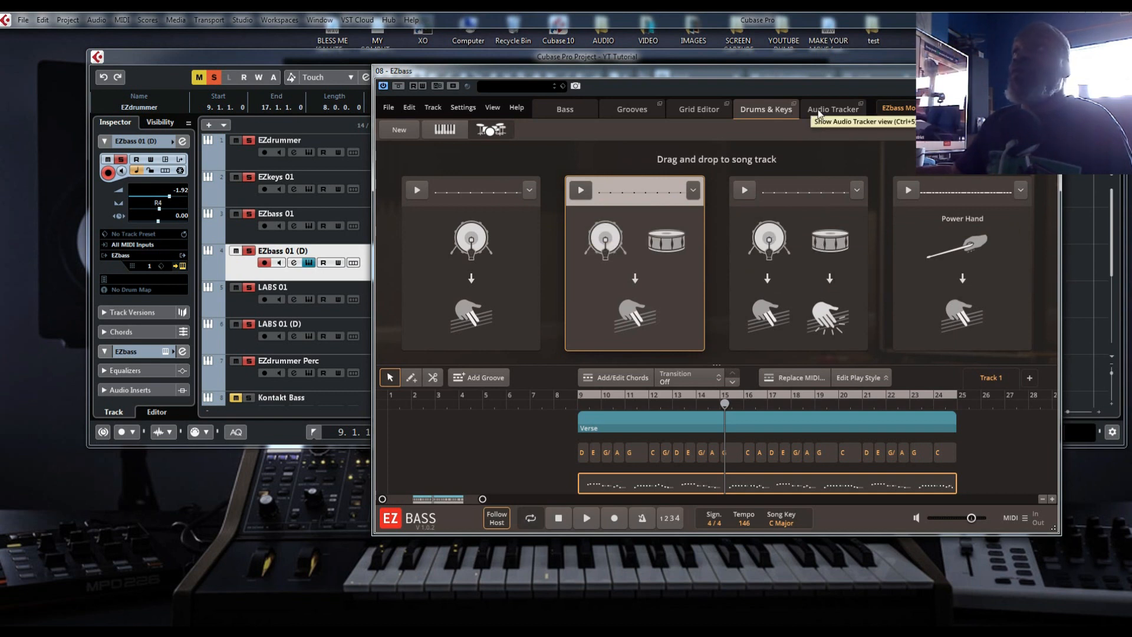
{"action": "left_click", "coordinate": [820, 108]}
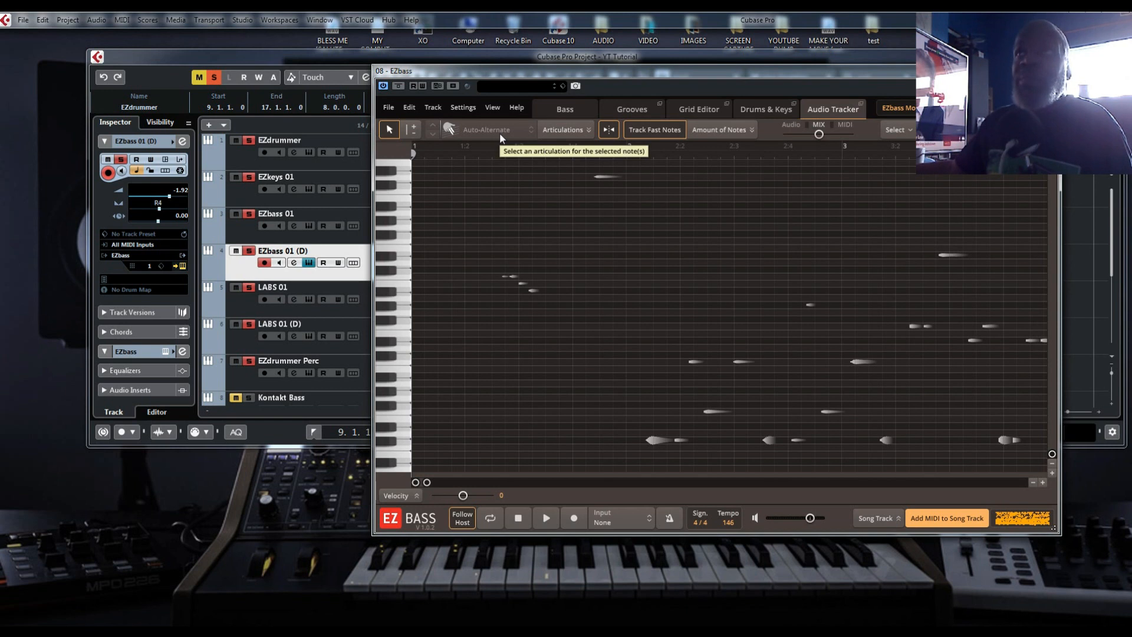
Show the articulations lane above the tracked notes and move the EZbass window so its full width is in view.
{"action": "left_click", "coordinate": [565, 128]}
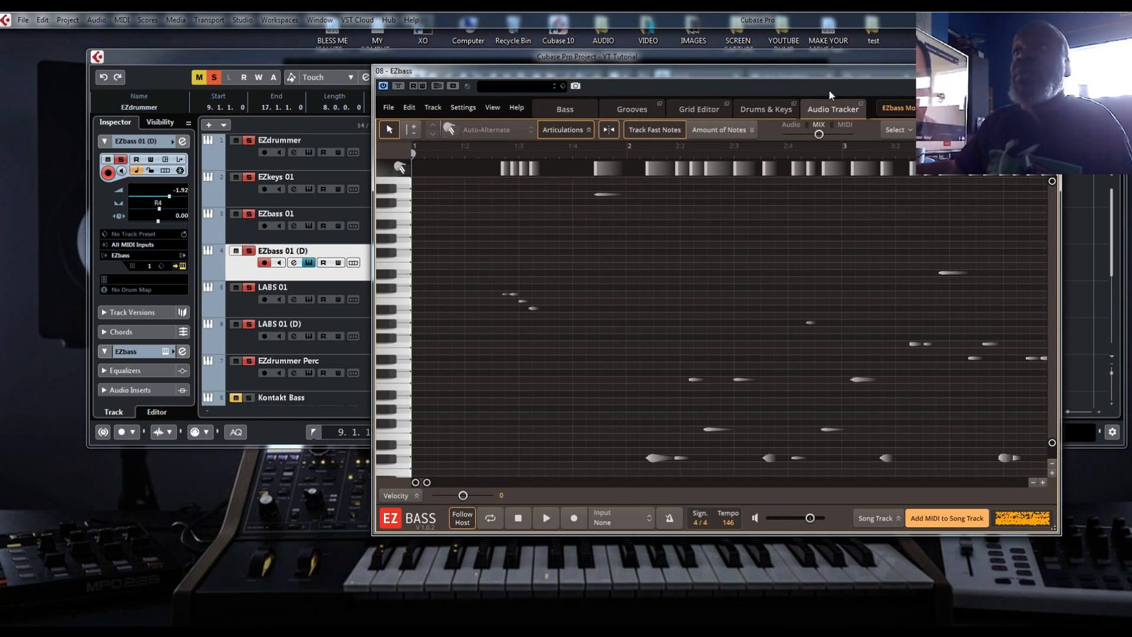
{"action": "left_click_drag", "start_coordinate": [825, 73], "coordinate": [616, 56]}
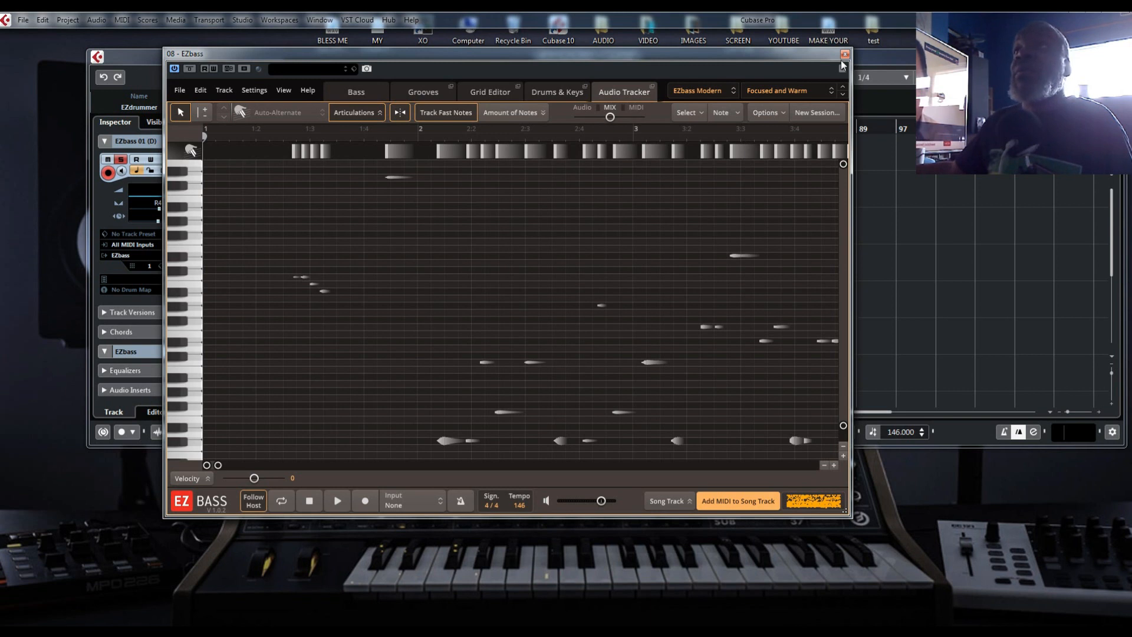
{"action": "scroll", "coordinate": [851, 282], "scroll_direction": "down", "scroll_amount": 1}
{"action": "scroll", "coordinate": [851, 282], "scroll_direction": "down", "scroll_amount": 1}
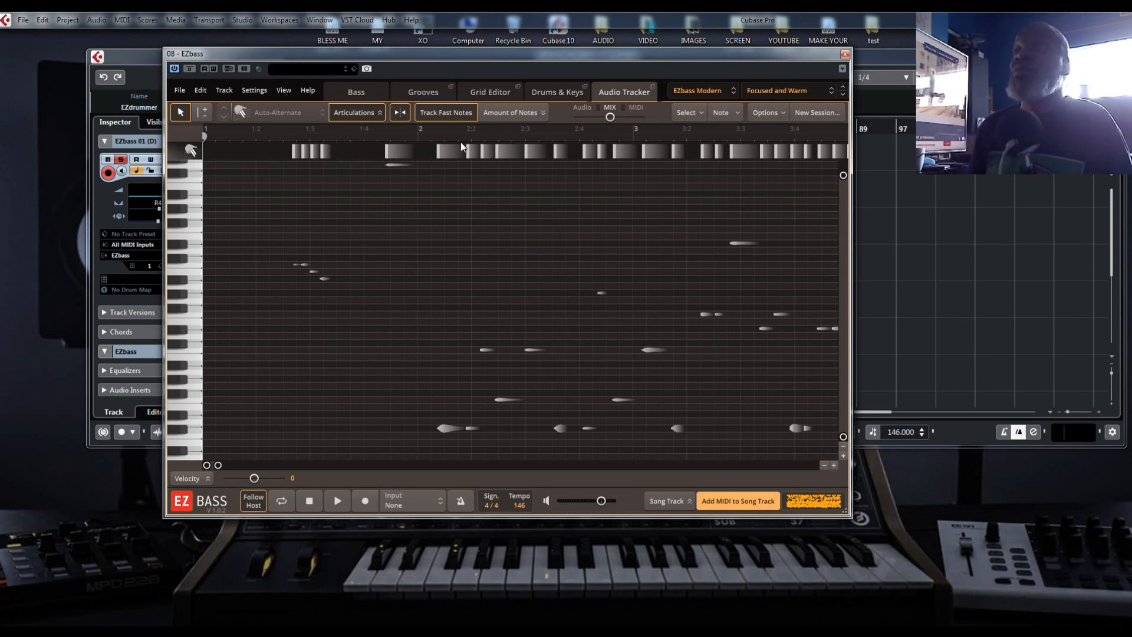
Show the Drums & Keys page with its bass pattern suggestions in EZbass.
{"action": "left_click", "coordinate": [547, 92]}
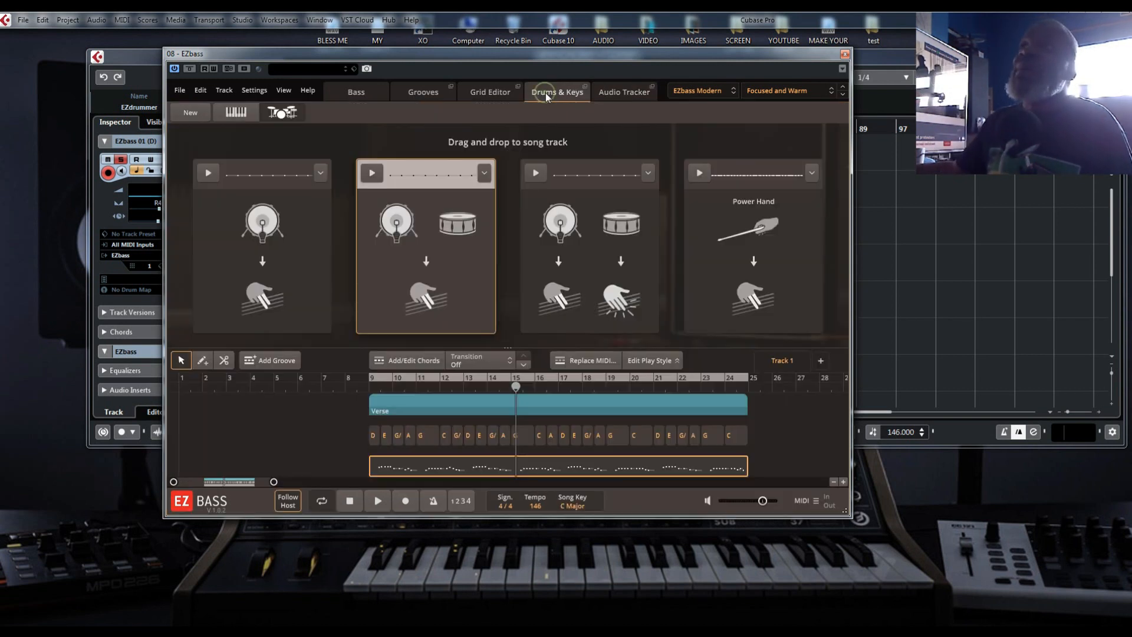